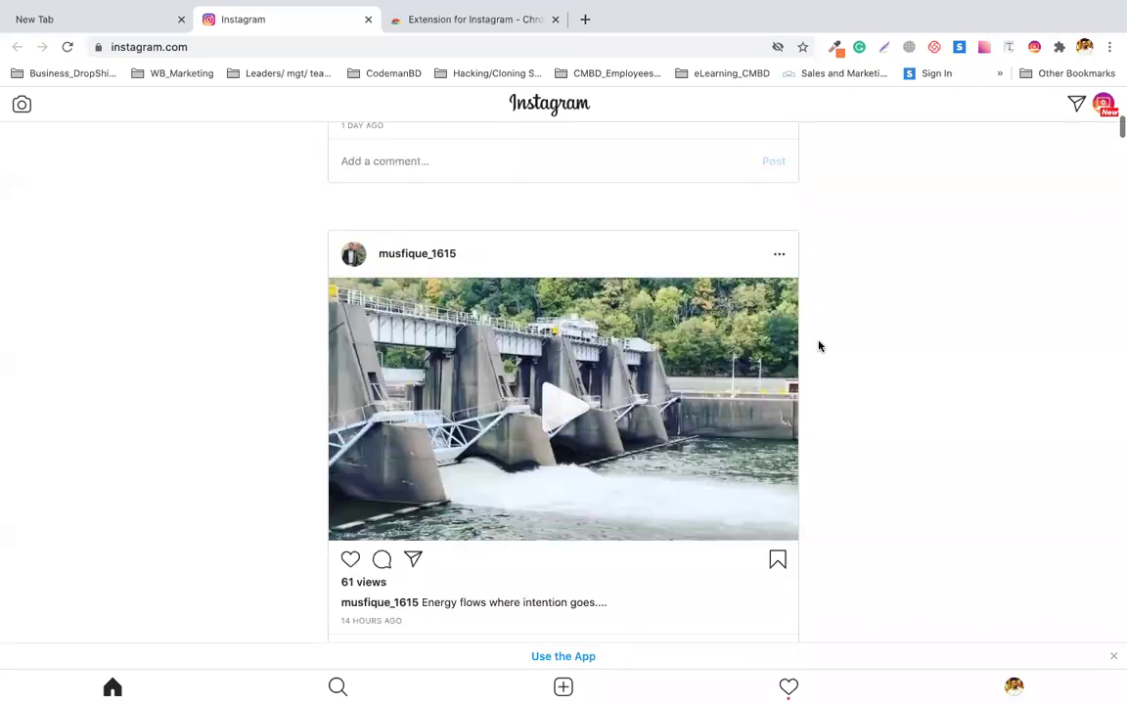
pyautogui.scroll(3, 820, 345)
# Glance at the Instagram extension's store page, then open your own Instagram profile.
pyautogui.click(445, 19)
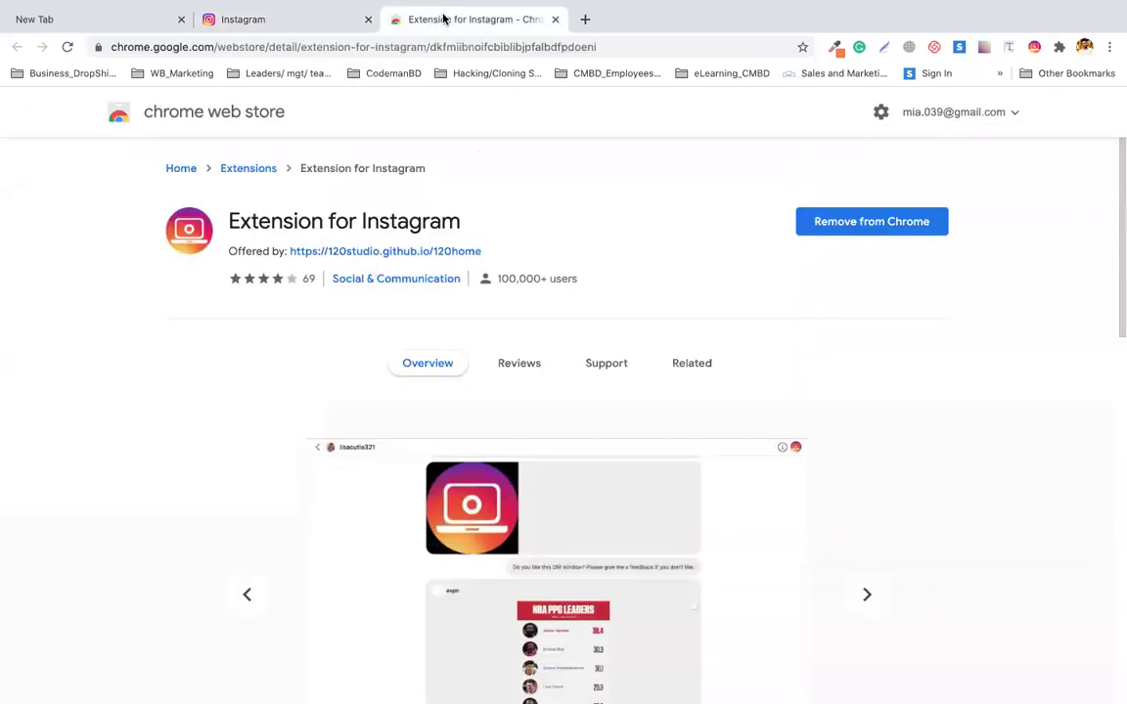
pyautogui.moveTo(460, 231); pyautogui.dragTo(217, 221)
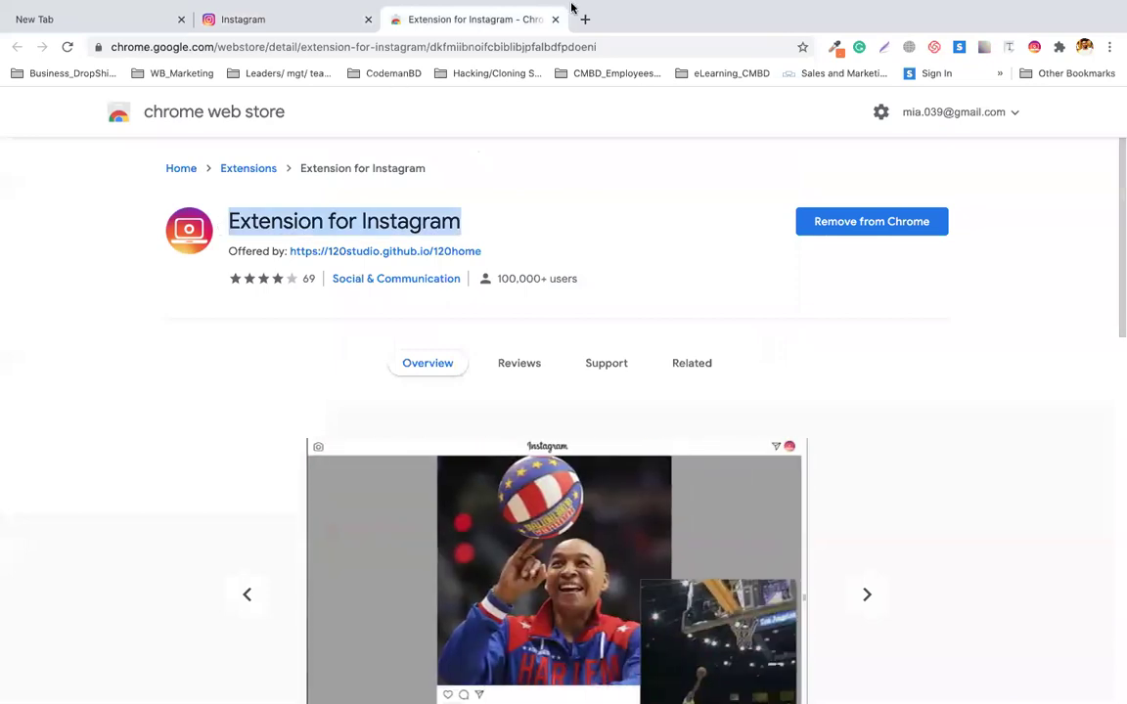
pyautogui.click(341, 23)
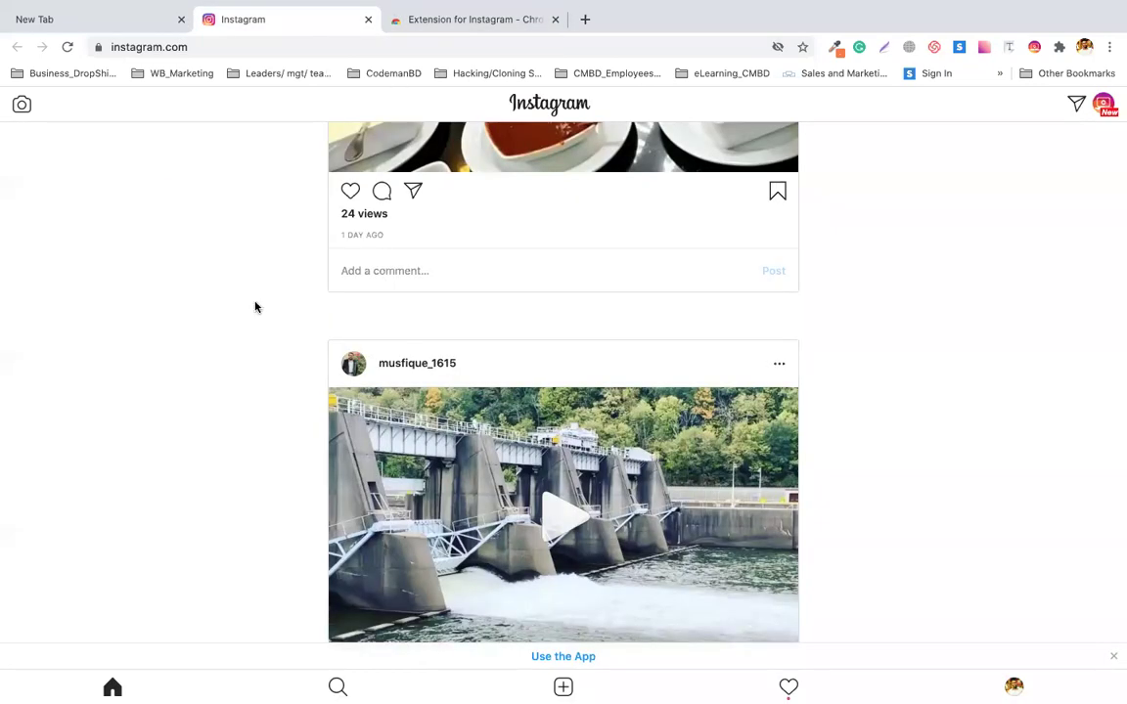
pyautogui.scroll(5, 255, 307)
pyautogui.scroll(5, 256, 308)
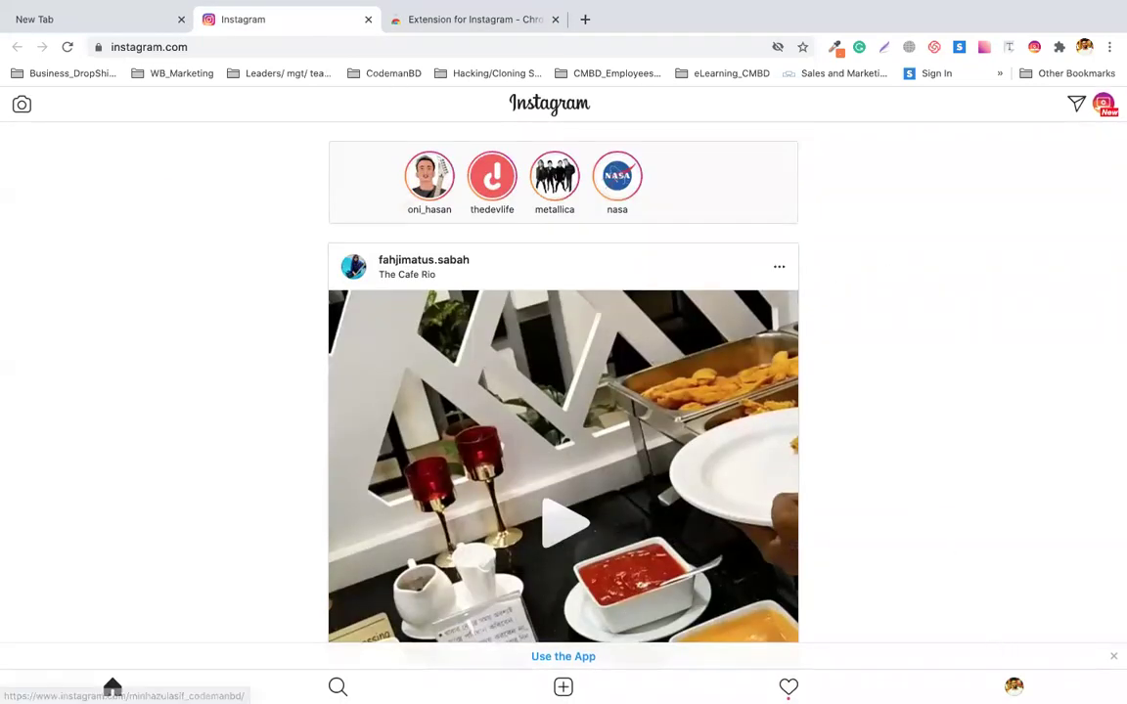
pyautogui.click(112, 687)
pyautogui.scroll(-3, 714, 243)
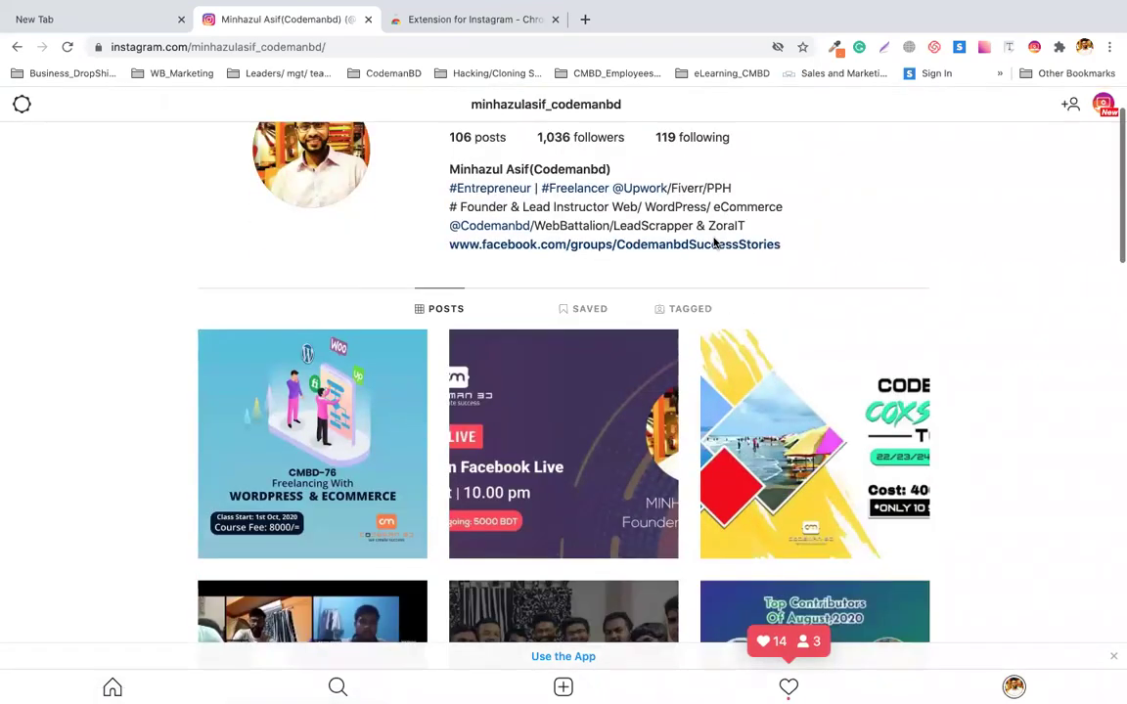
pyautogui.scroll(-5, 714, 243)
pyautogui.scroll(-5, 714, 243)
pyautogui.scroll(-5, 714, 242)
pyautogui.scroll(-5, 714, 242)
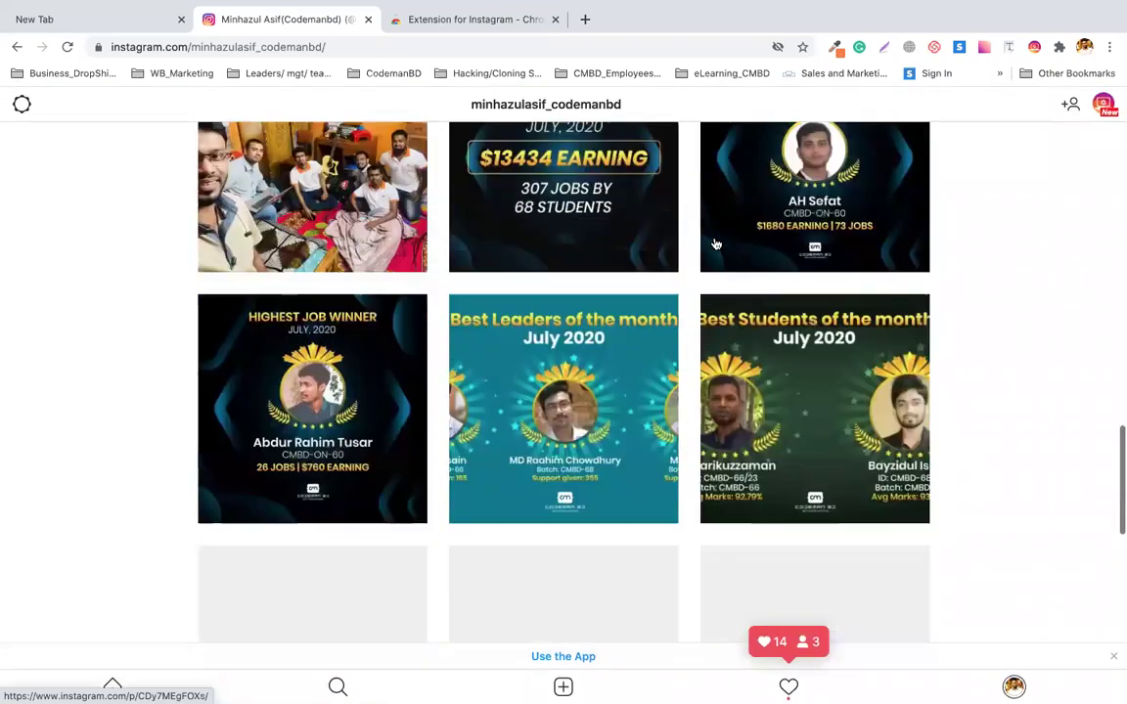
pyautogui.scroll(3, 714, 242)
pyautogui.scroll(8, 714, 242)
pyautogui.scroll(-5, 714, 243)
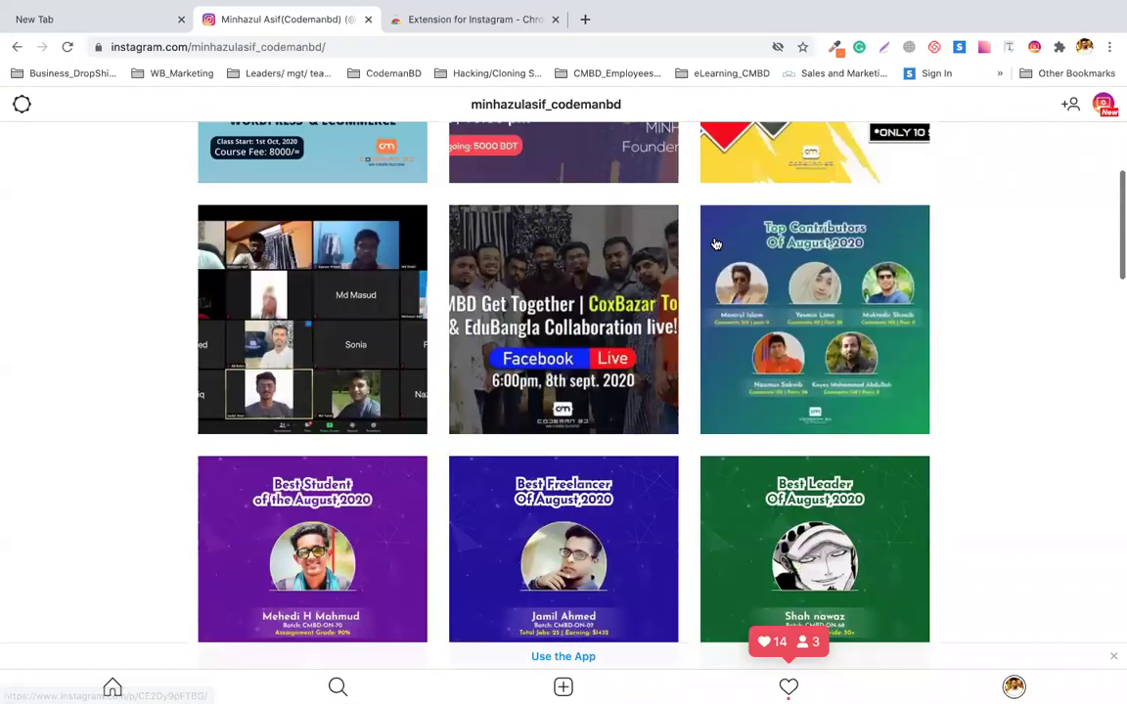
pyautogui.scroll(8, 714, 242)
pyautogui.scroll(-1, 890, 304)
pyautogui.scroll(-2, 691, 425)
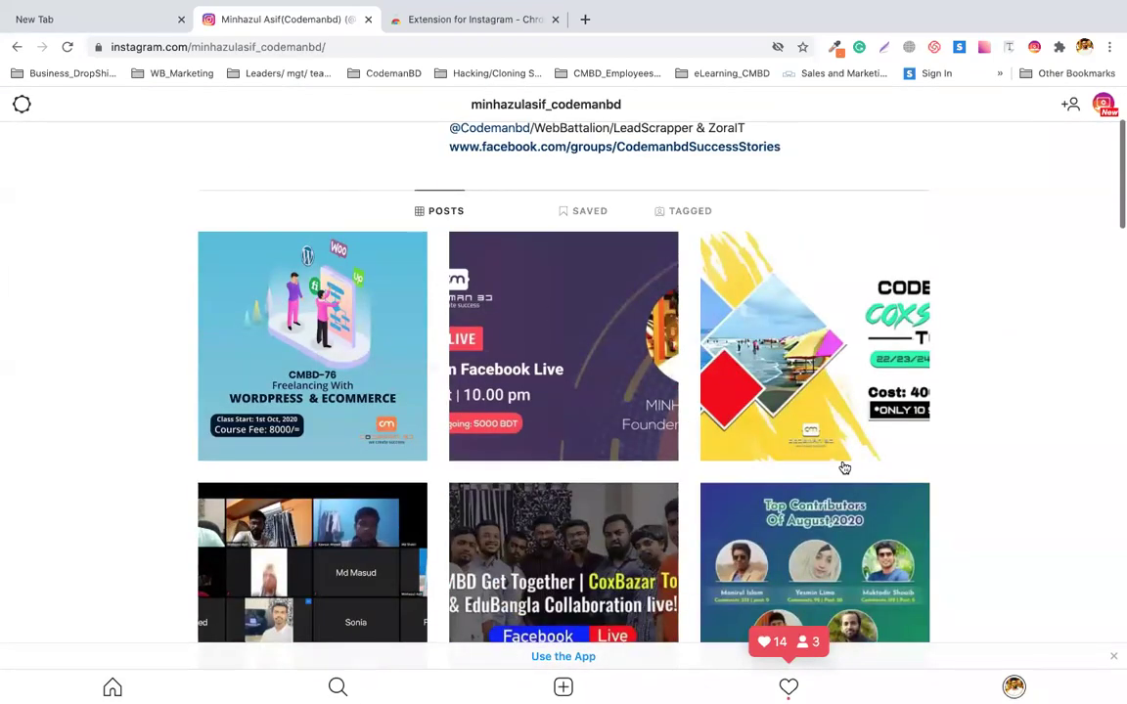
pyautogui.scroll(-8, 845, 468)
pyautogui.scroll(-5, 845, 468)
pyautogui.scroll(15, 758, 572)
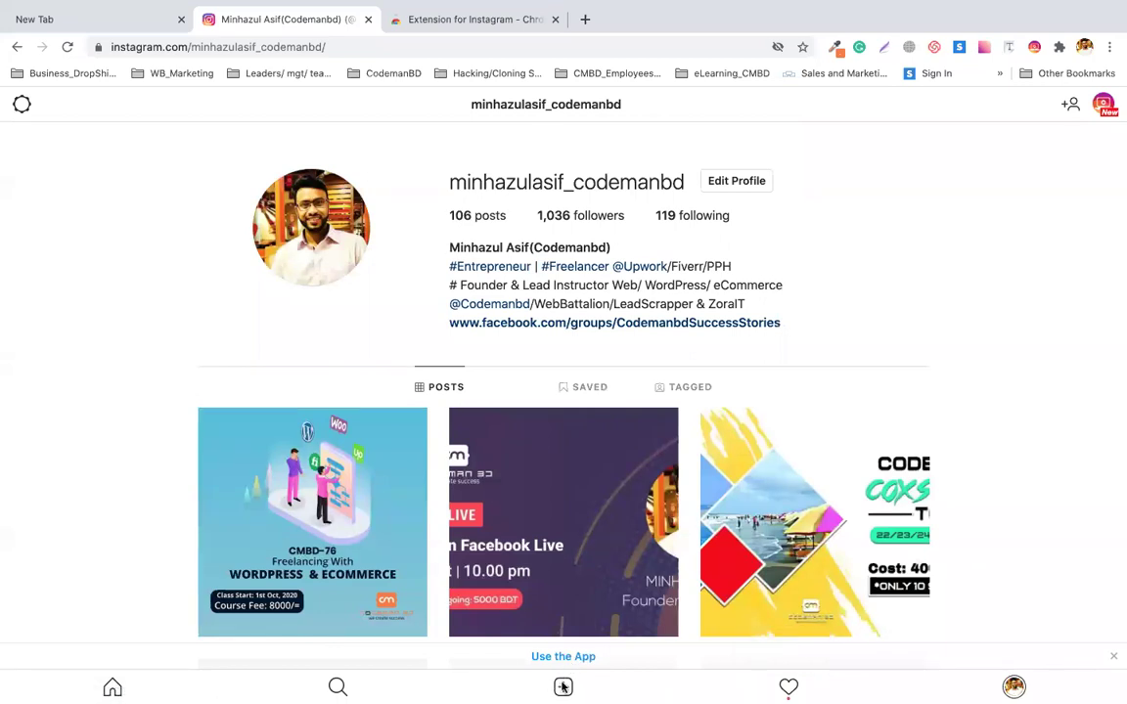
# Load the Web Development - Part 01 image from Downloads into a new post and advance.
pyautogui.click(563, 687)
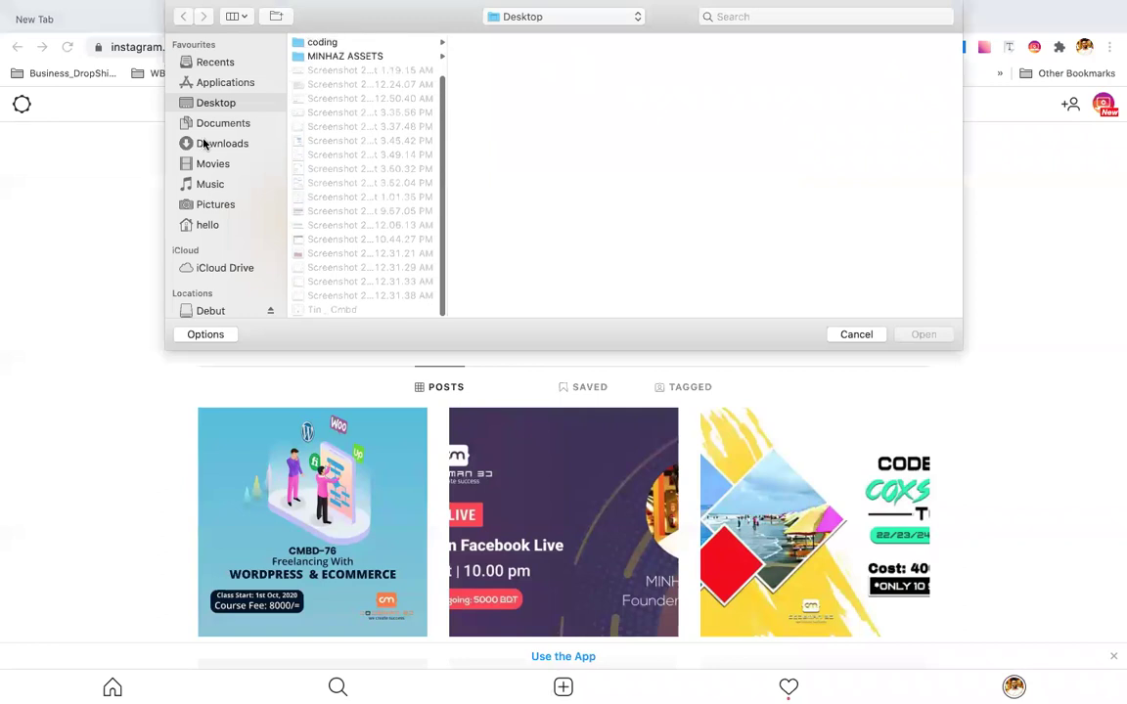
pyautogui.scroll(-1, 313, 90)
pyautogui.scroll(1, 404, 44)
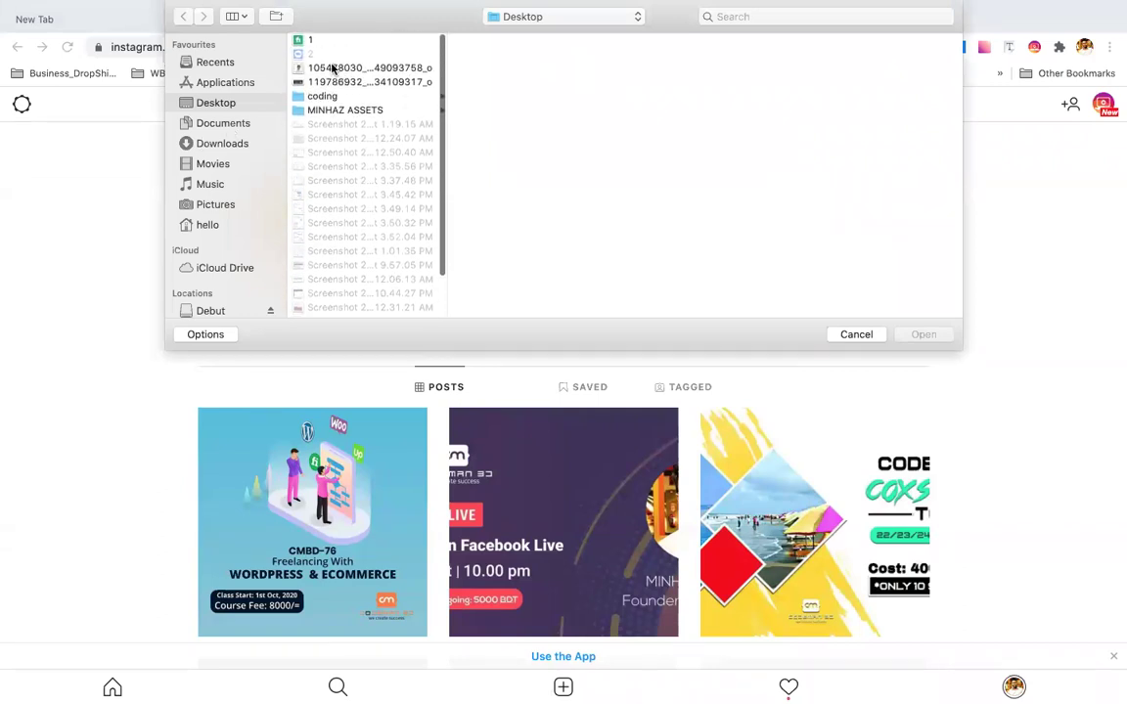
pyautogui.click(213, 147)
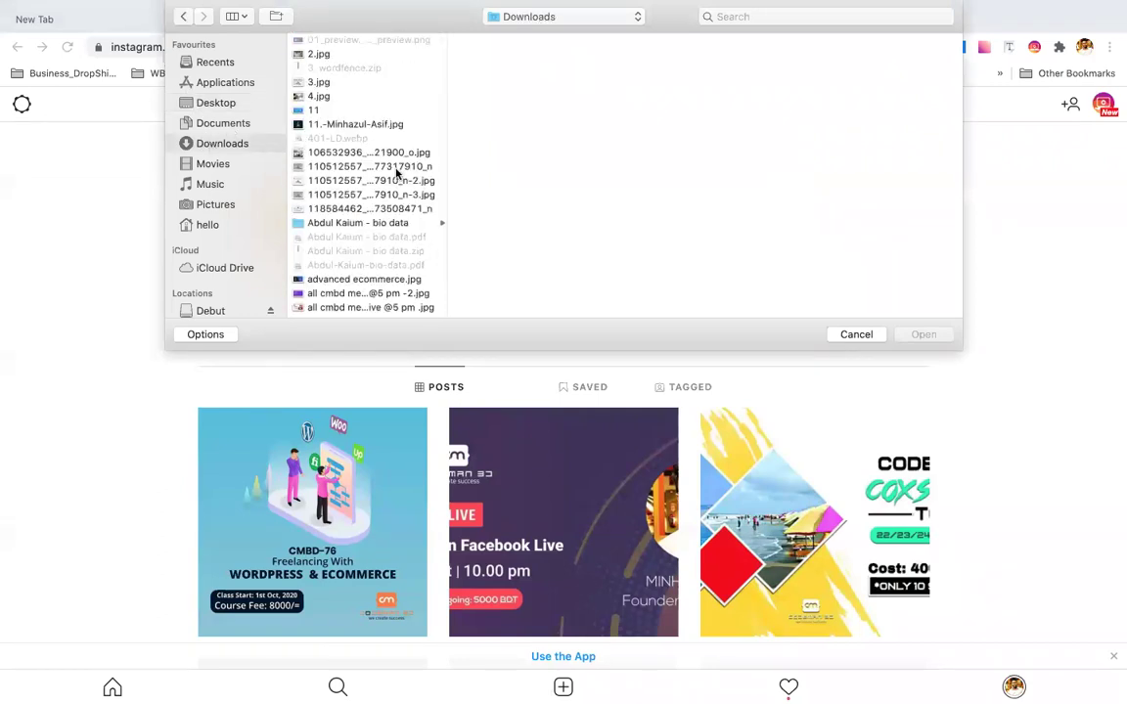
pyautogui.click(368, 125)
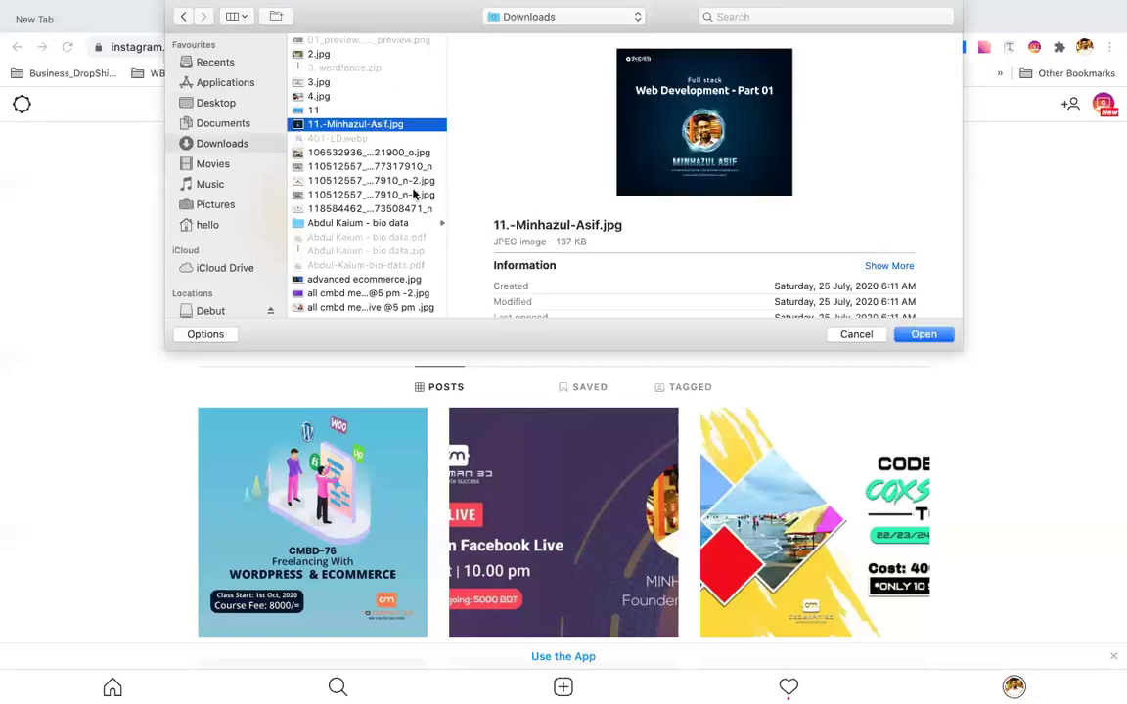
pyautogui.doubleClick(367, 125)
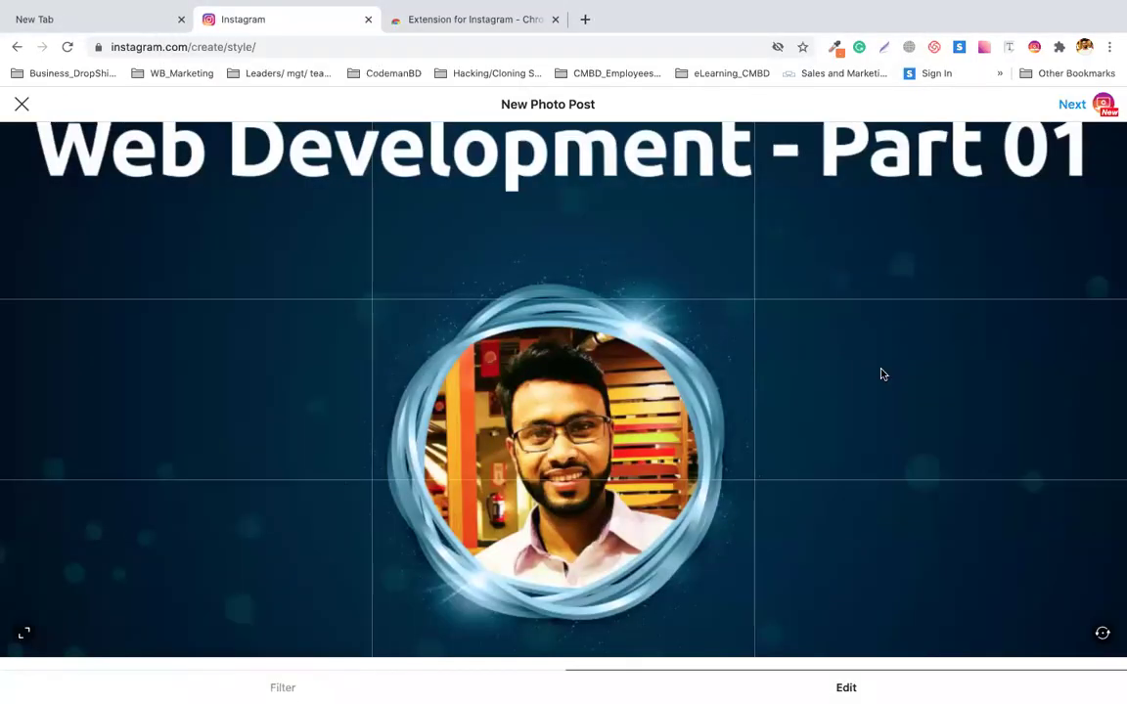
pyautogui.click(24, 634)
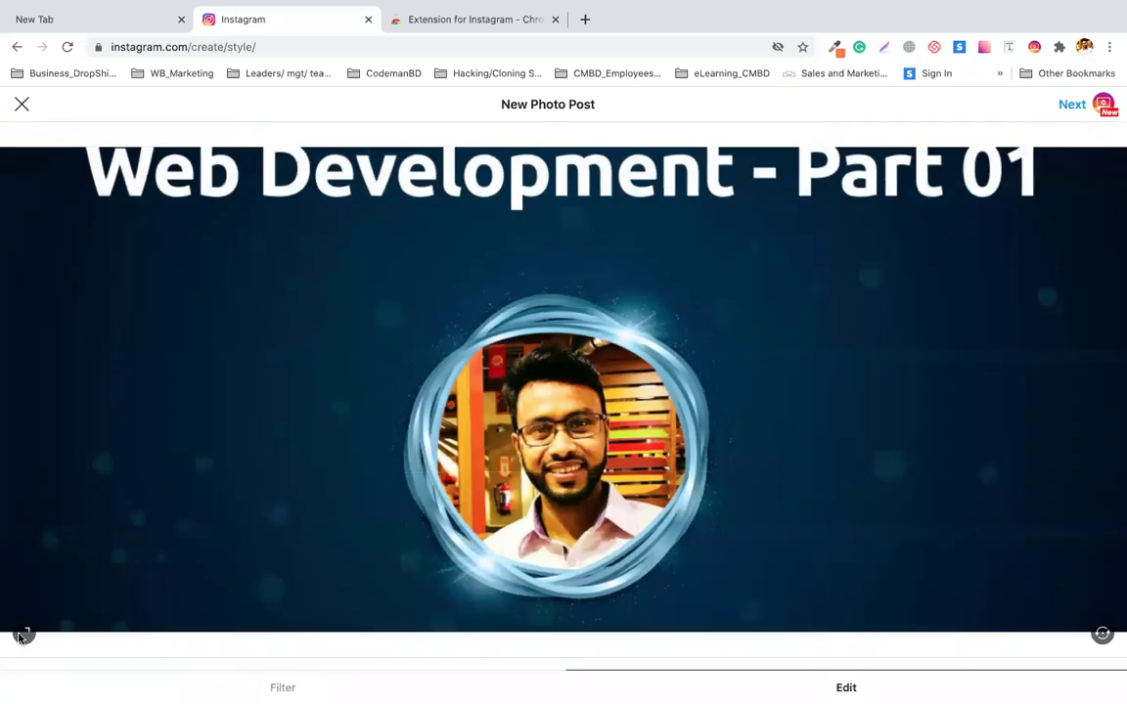
pyautogui.click(27, 635)
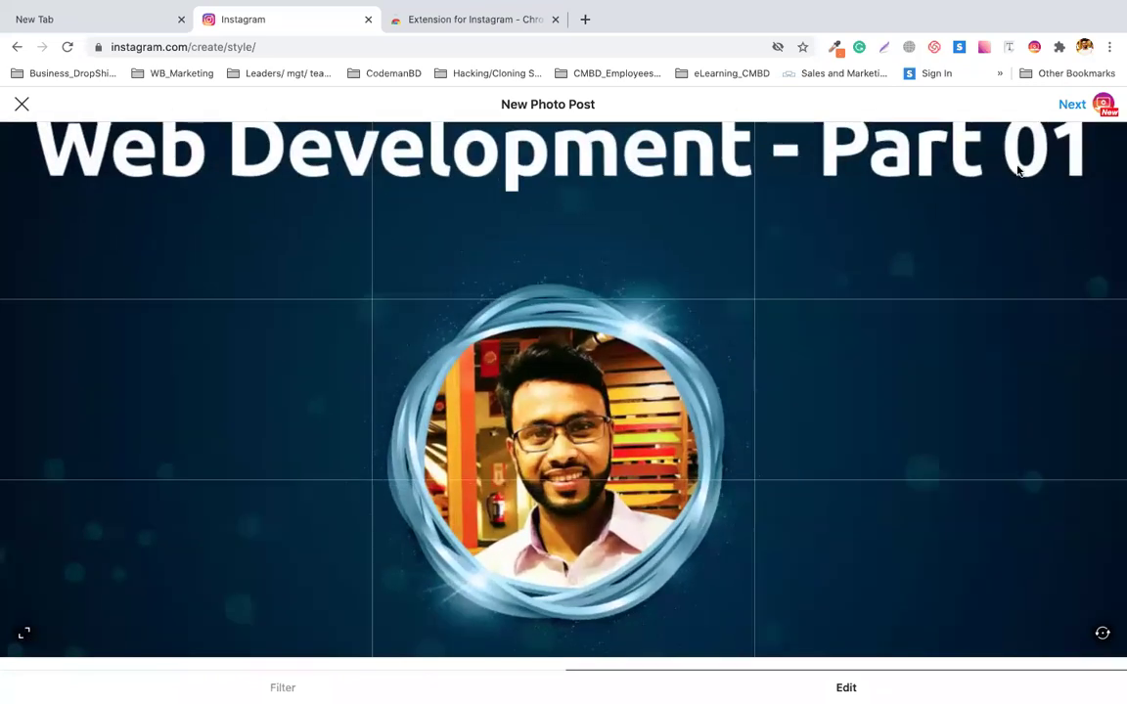
pyautogui.click(1071, 104)
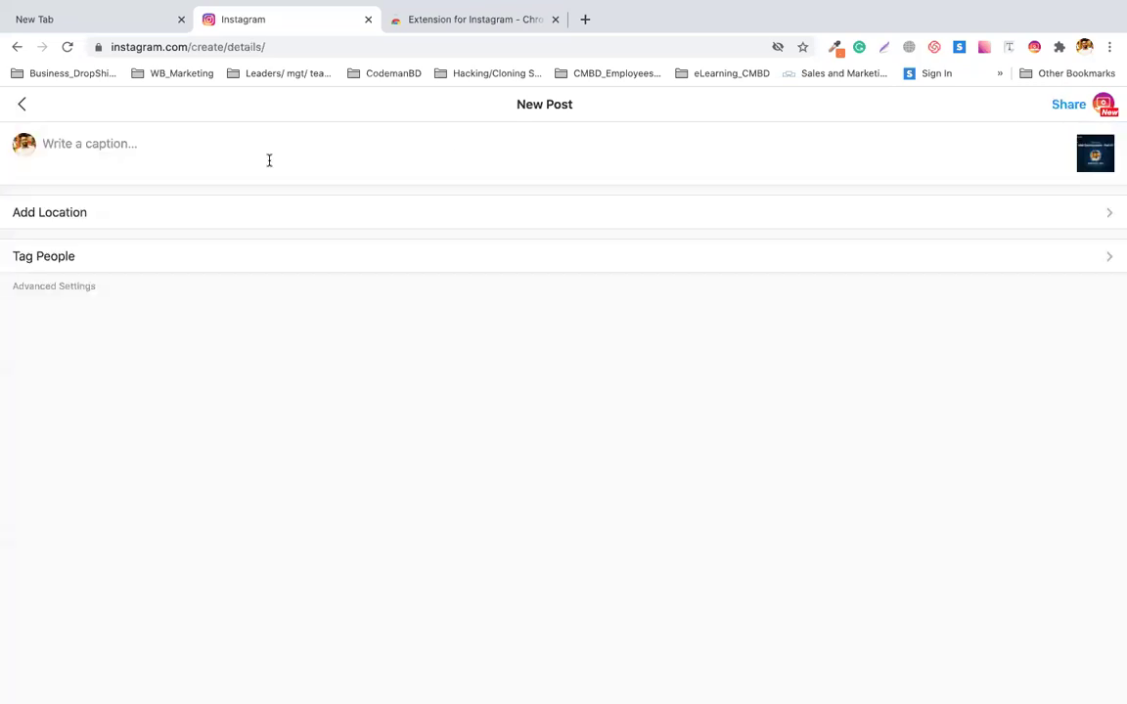
# Bring up the gig marketing document at its TASK-01 twitter mentioning section.
pyautogui.hotkey('ctrl', 'Up')
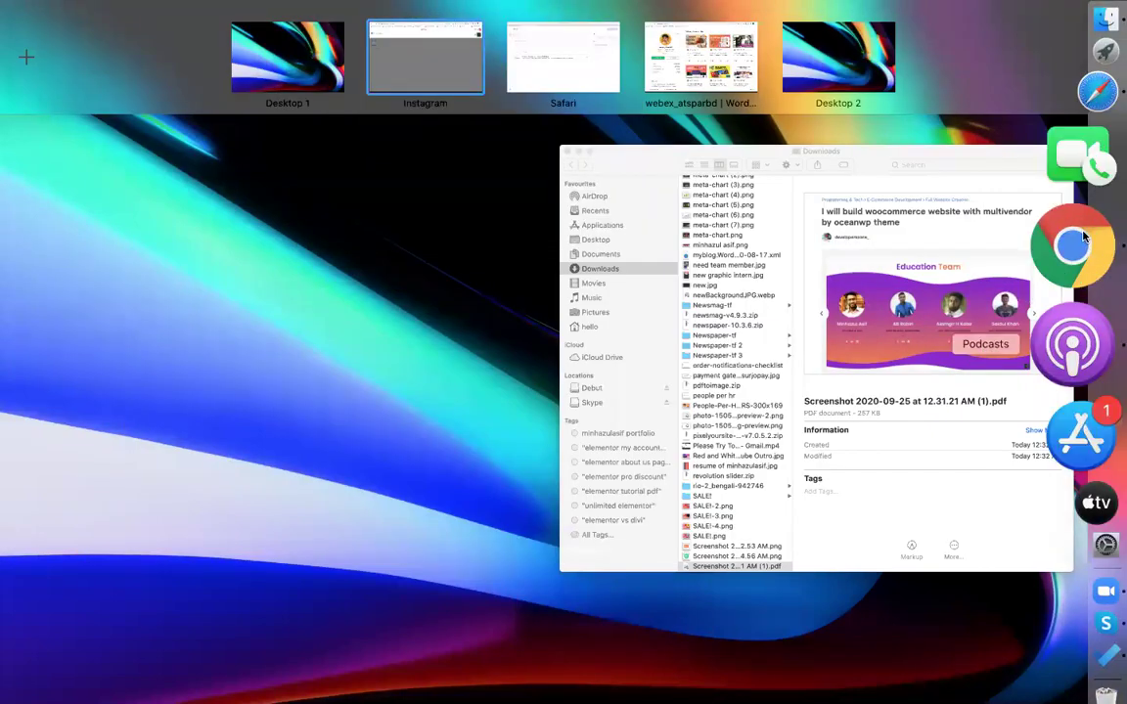
pyautogui.click(1073, 98)
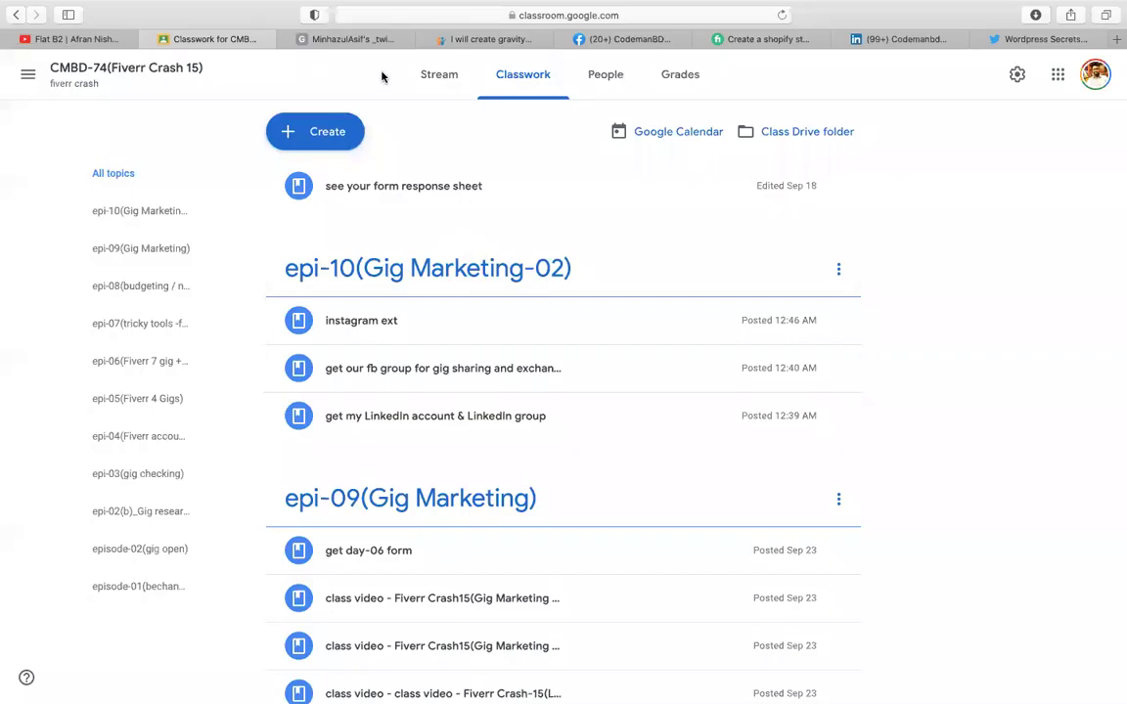
pyautogui.click(345, 39)
pyautogui.scroll(5, 391, 379)
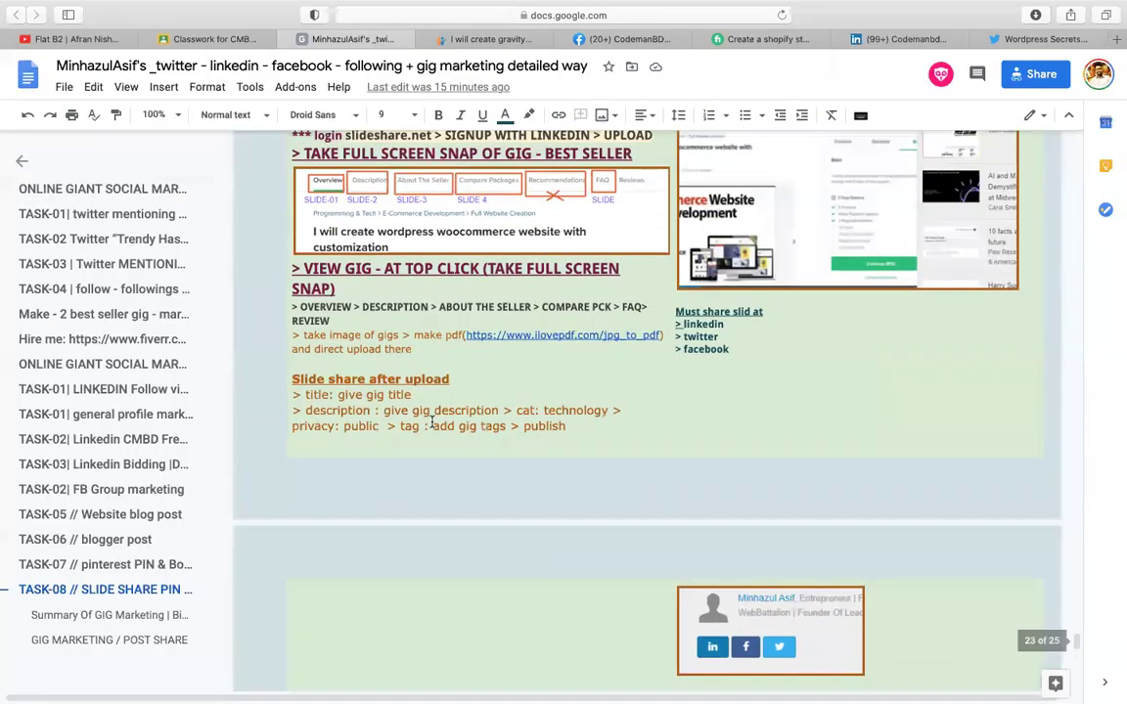
pyautogui.scroll(2, 431, 424)
pyautogui.scroll(5, 432, 423)
pyautogui.scroll(5, 431, 424)
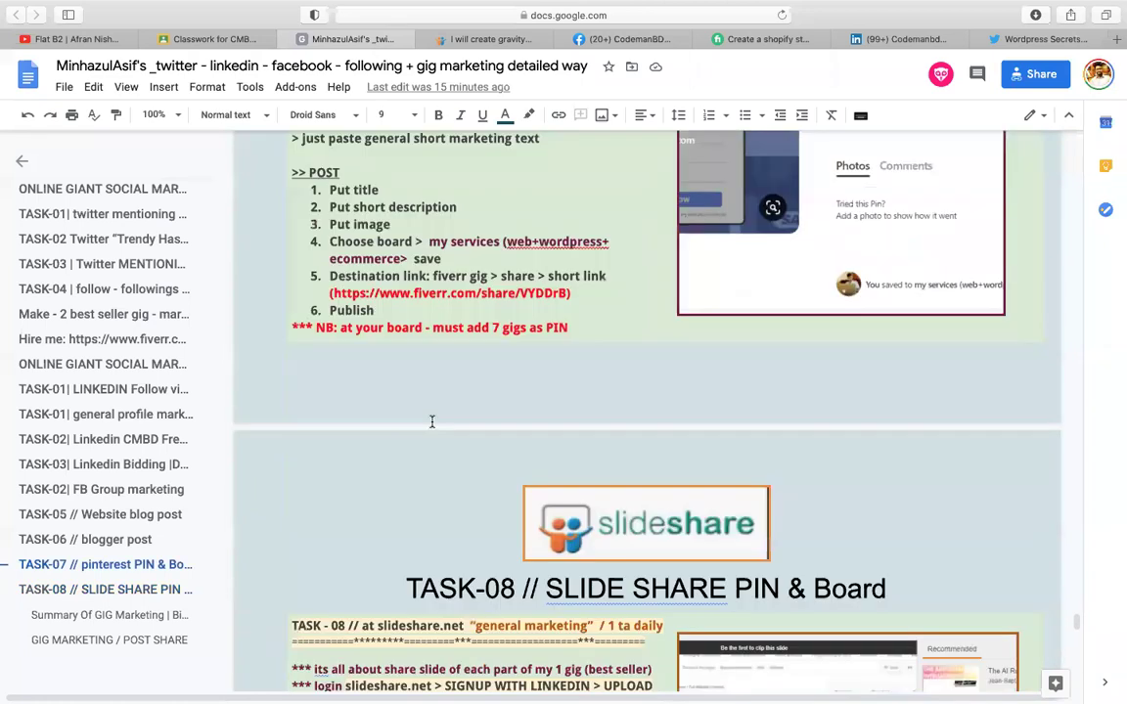
pyautogui.scroll(5, 431, 424)
pyautogui.scroll(3, 525, 463)
pyautogui.scroll(5, 525, 463)
pyautogui.scroll(5, 526, 463)
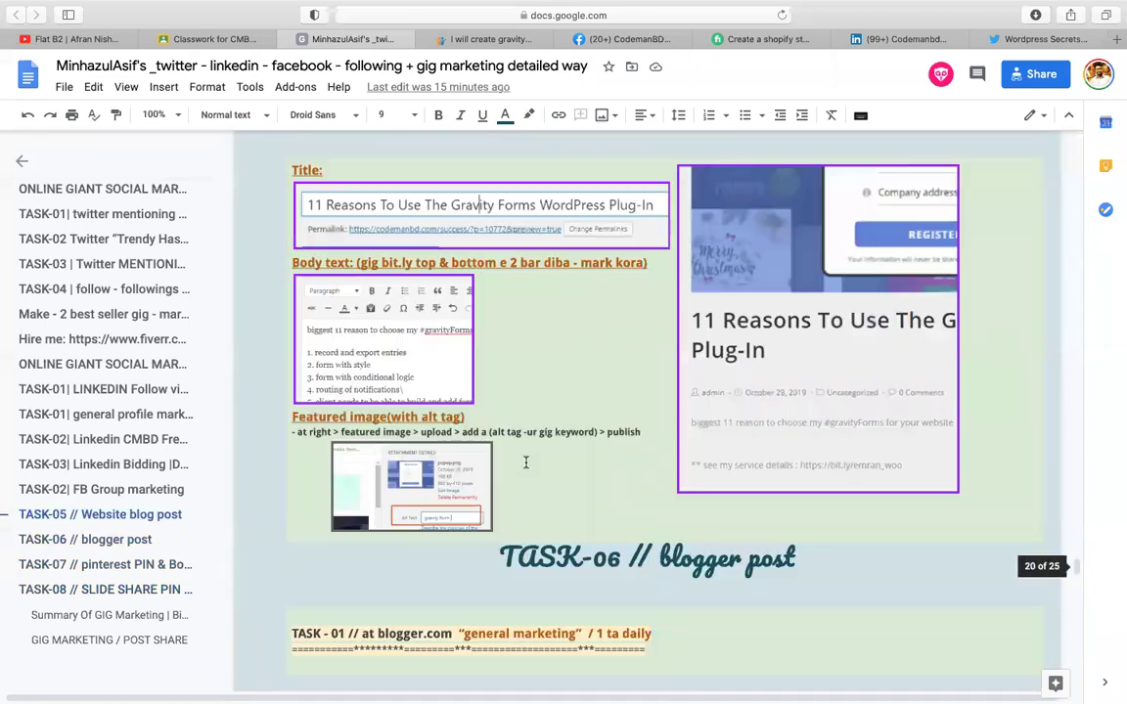
pyautogui.scroll(2, 525, 462)
pyautogui.scroll(5, 526, 463)
pyautogui.scroll(5, 526, 462)
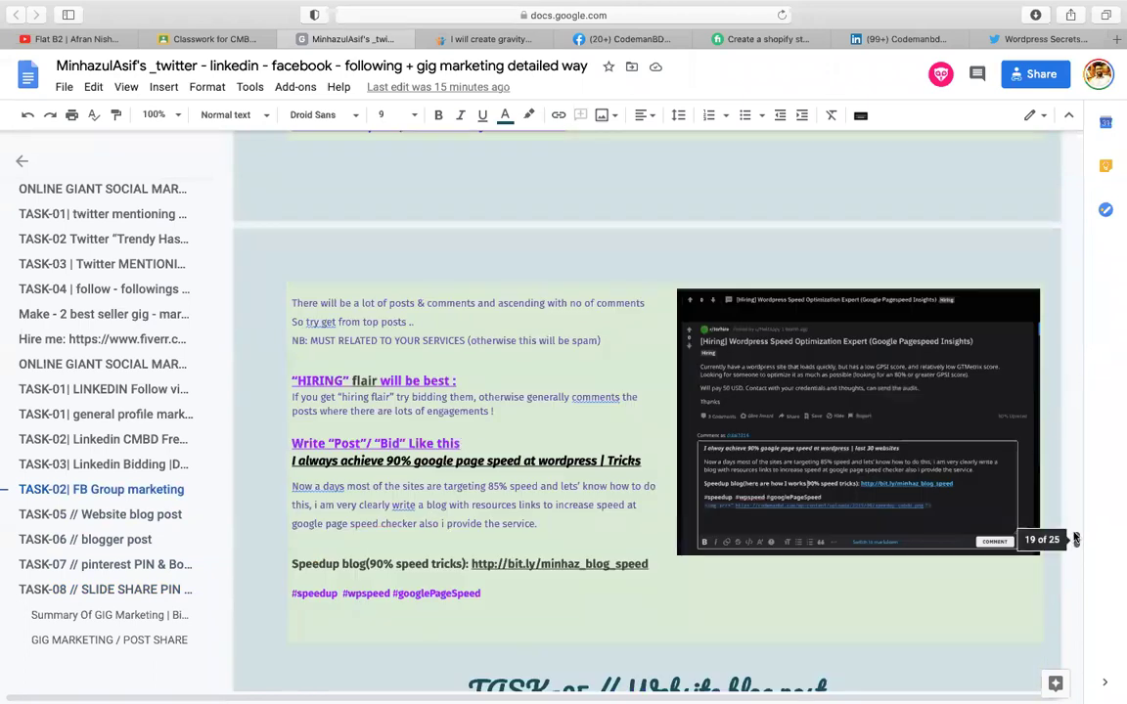
pyautogui.moveTo(1076, 539); pyautogui.dragTo(1076, 330)
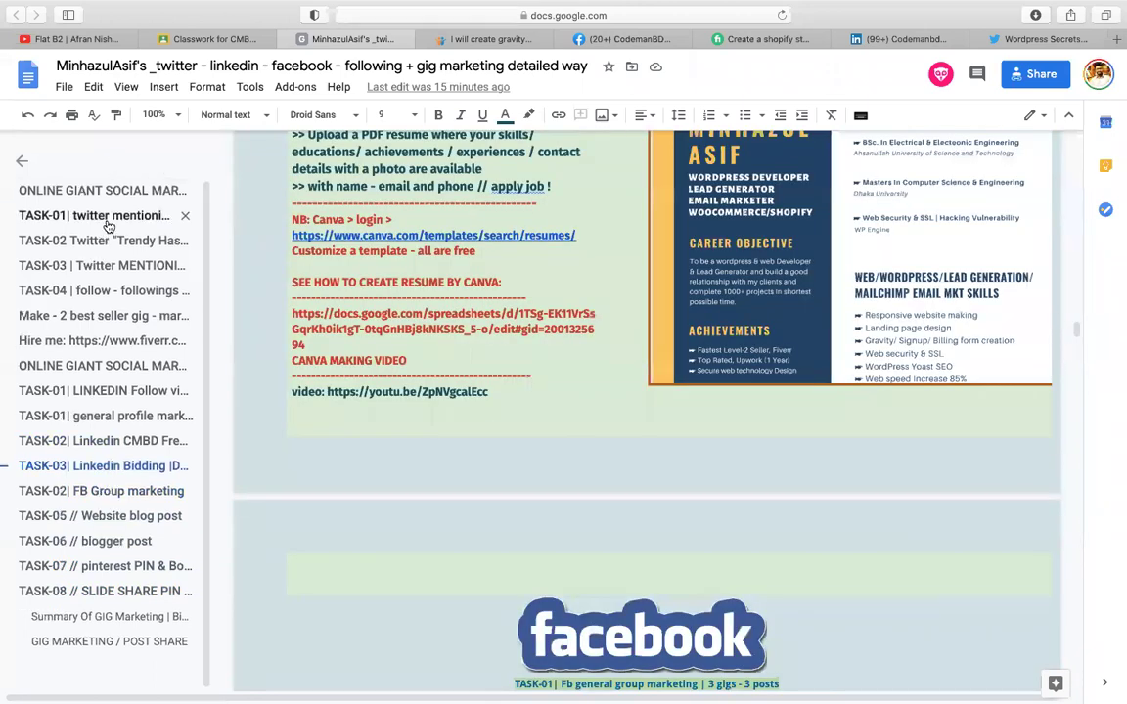
pyautogui.click(103, 215)
# Copy the post sample through its hashtags and paste it into the Instagram caption.
pyautogui.moveTo(637, 552); pyautogui.dragTo(293, 423)
pyautogui.hotkey('ctrl', 'Left')
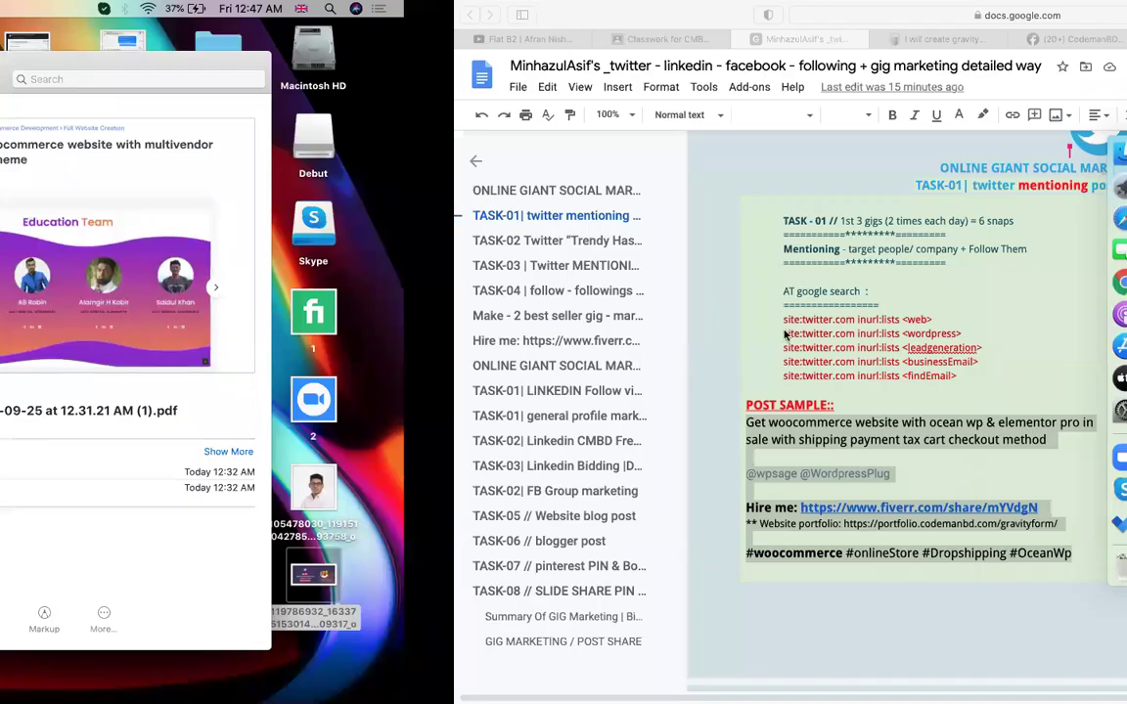
pyautogui.hotkey('ctrl', 'Left')
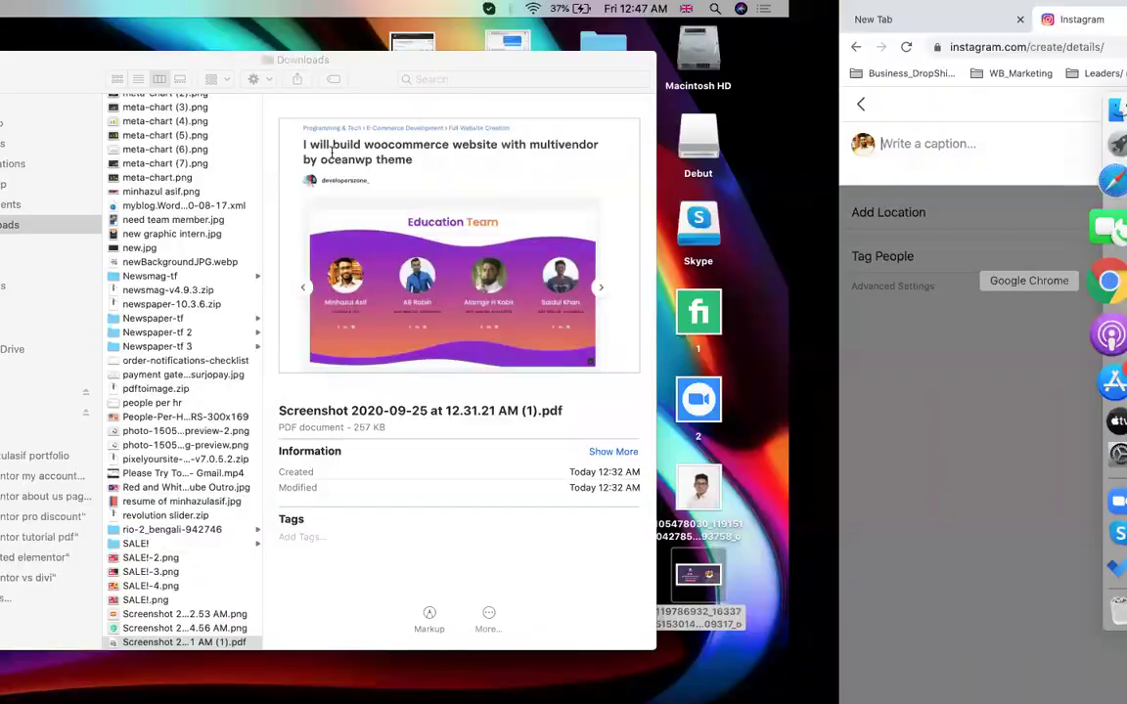
pyautogui.click(293, 150)
pyautogui.press('super+v')
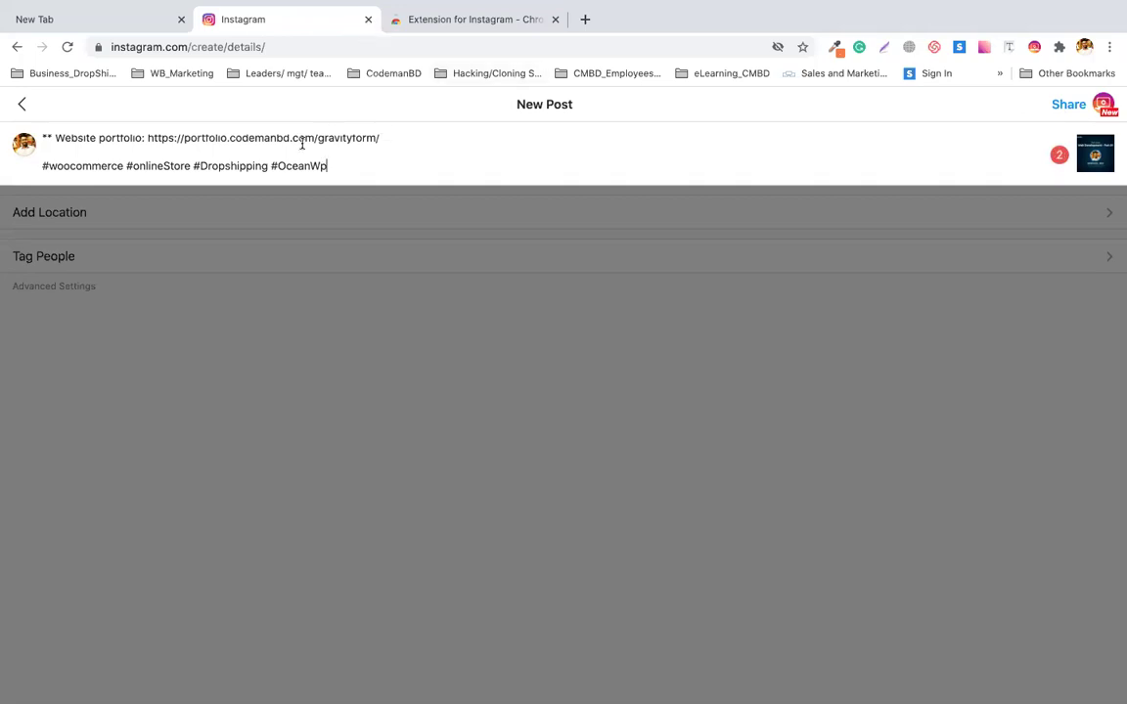
pyautogui.scroll(5, 280, 157)
pyautogui.scroll(-2, 279, 169)
pyautogui.scroll(2, 280, 169)
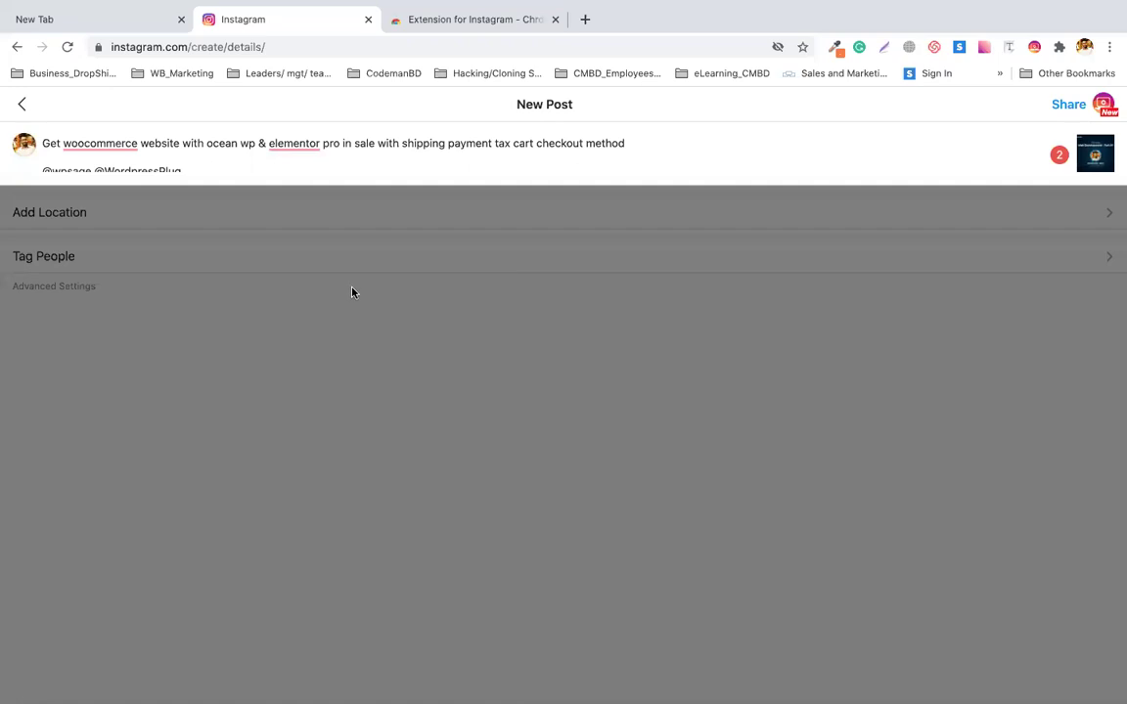
# Share the post, expand its full caption and select the #OceanWp hashtag.
pyautogui.click(1066, 104)
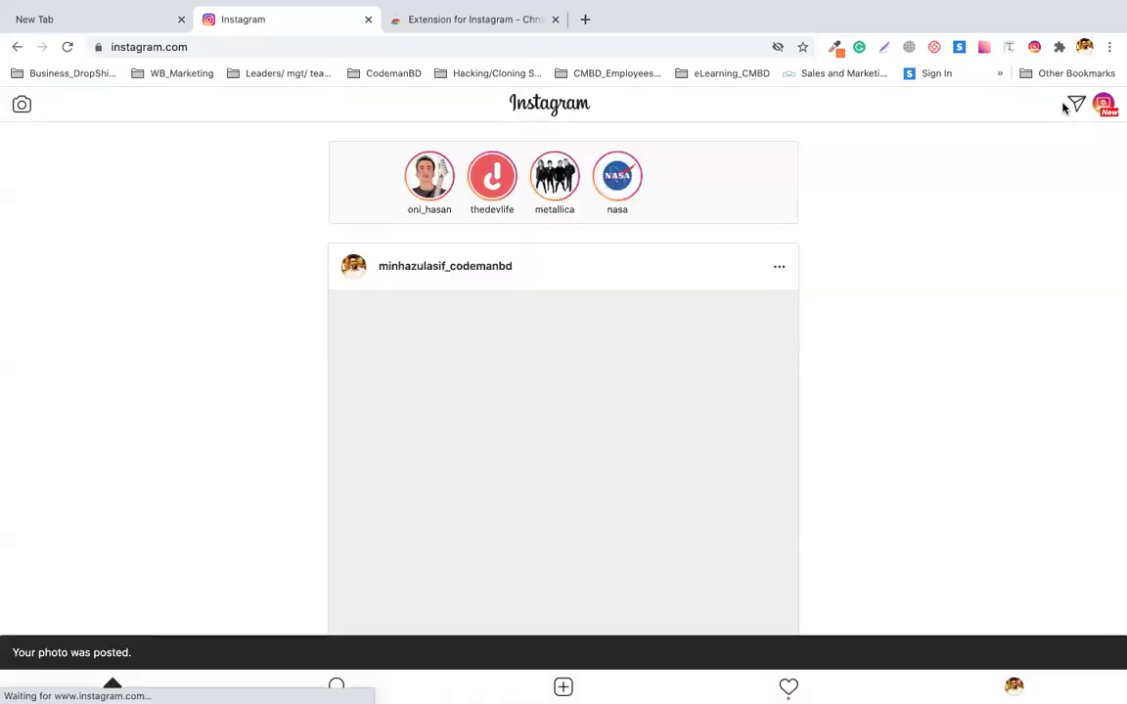
pyautogui.scroll(-5, 679, 283)
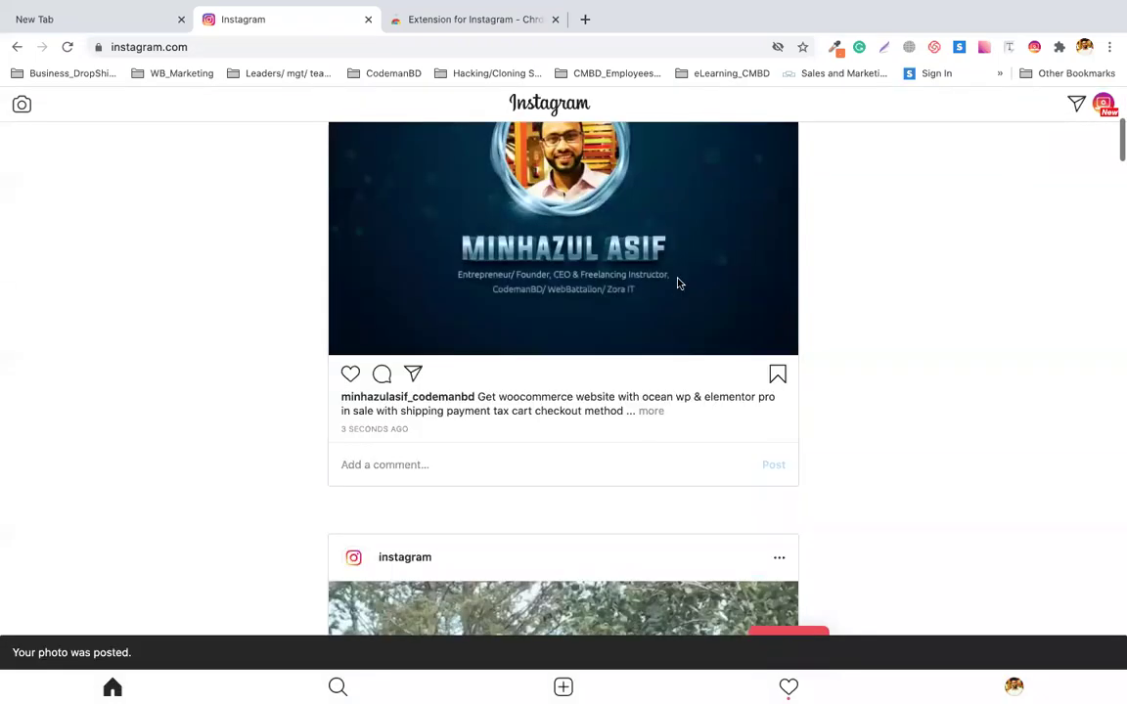
pyautogui.click(652, 412)
pyautogui.moveTo(637, 514); pyautogui.dragTo(571, 510)
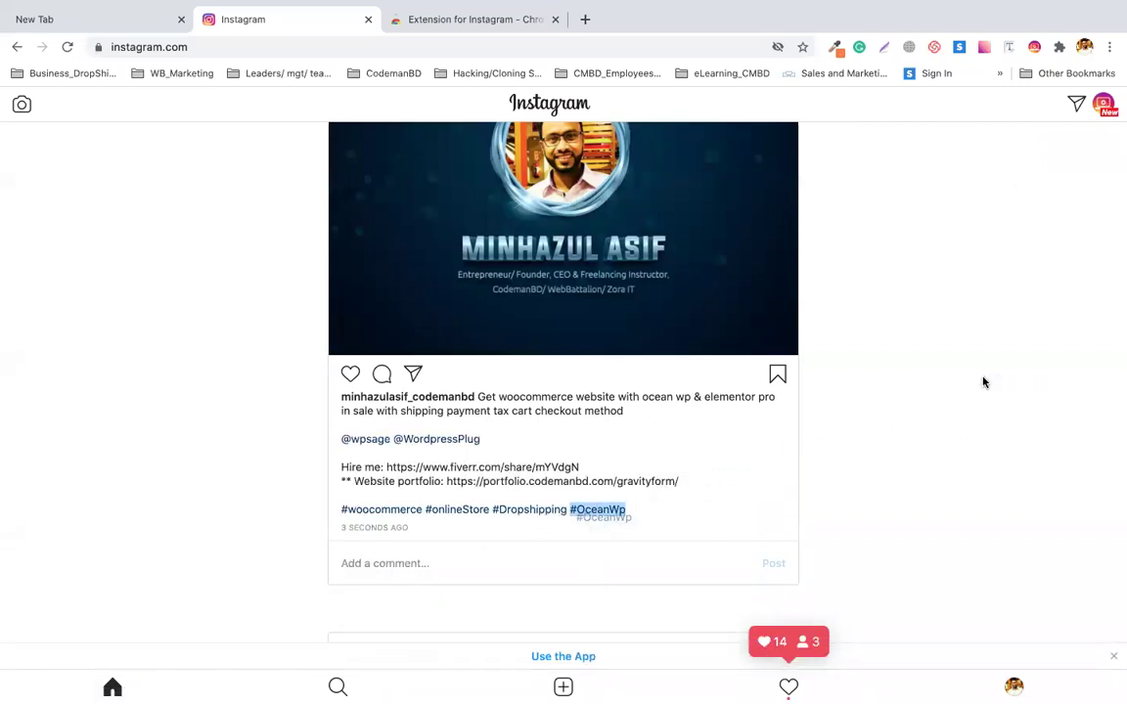
pyautogui.scroll(5, 920, 382)
# Delete the newly shared Web Development post and confirm the deletion.
pyautogui.click(781, 269)
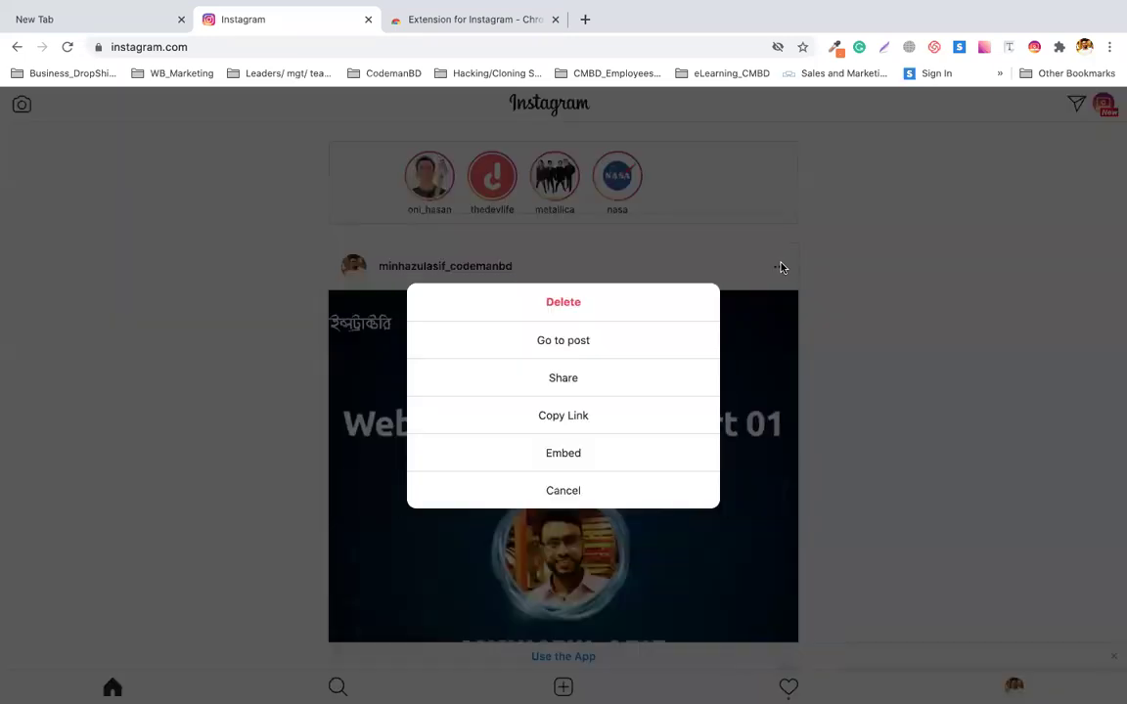
pyautogui.click(563, 303)
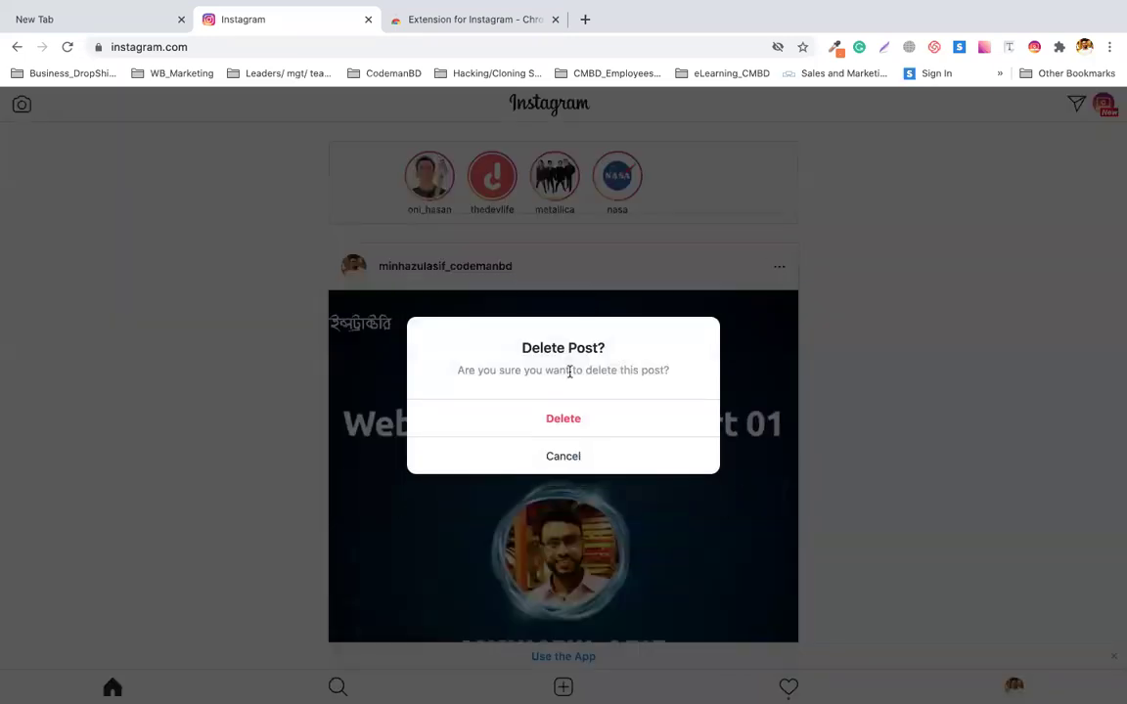
pyautogui.click(548, 418)
# Return to your Instagram profile page and select its address.
pyautogui.hotkey('alt', 'Left')
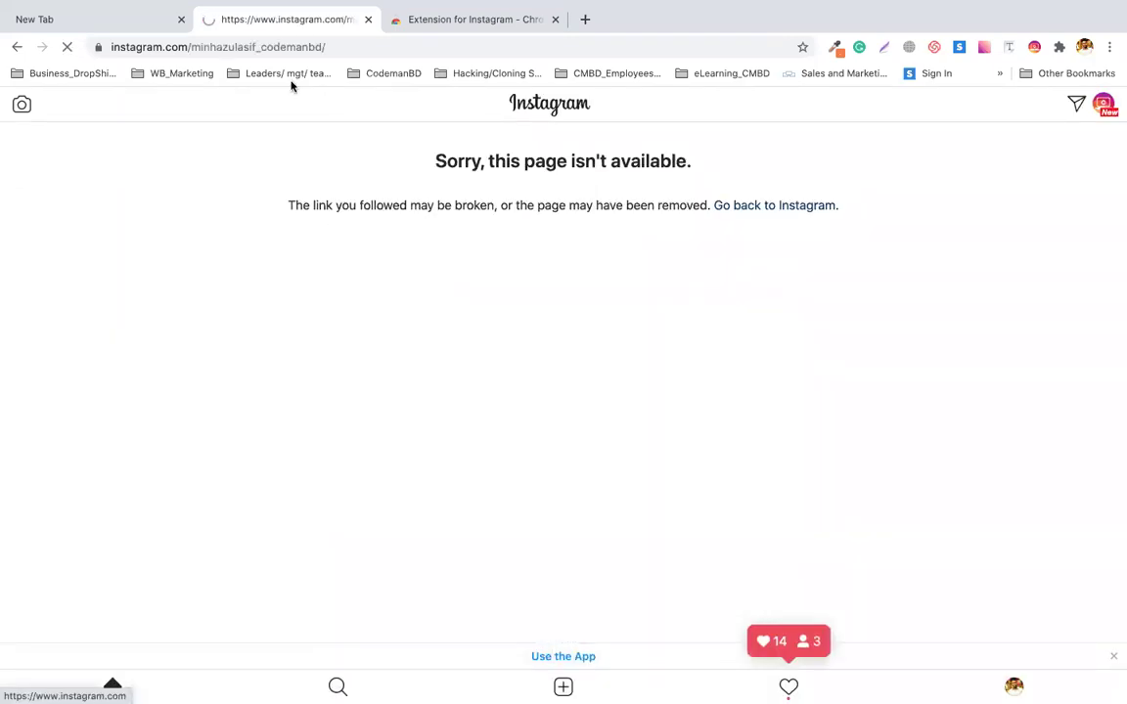
pyautogui.click(233, 47)
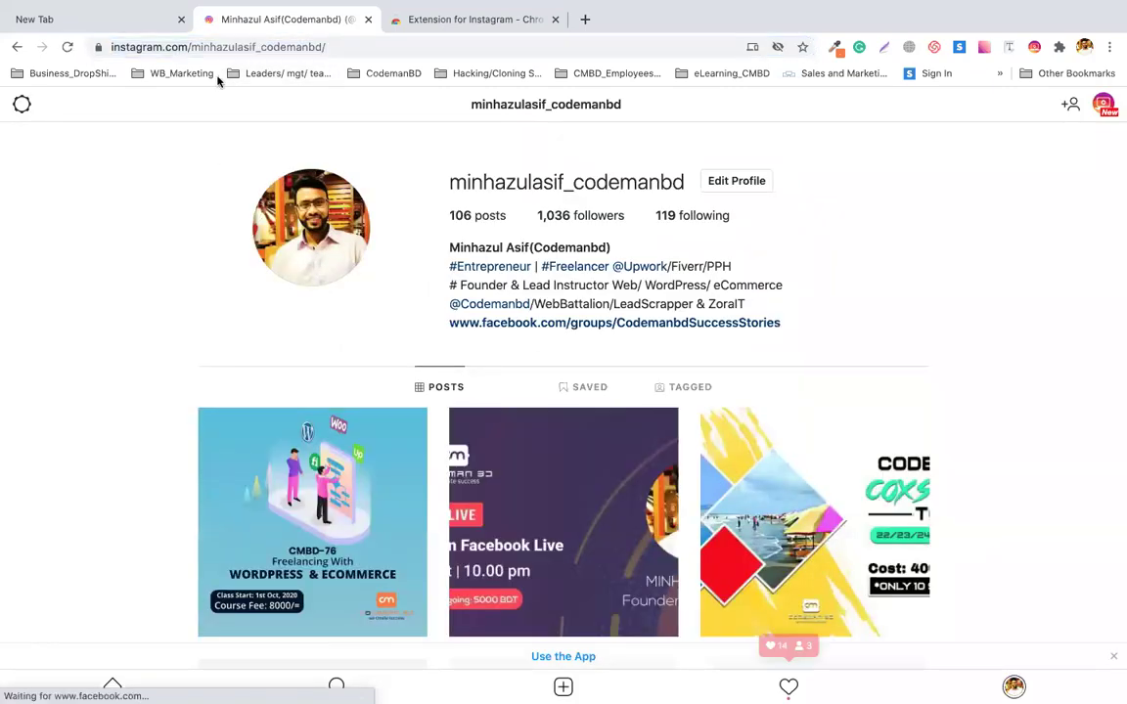
pyautogui.click(397, 47)
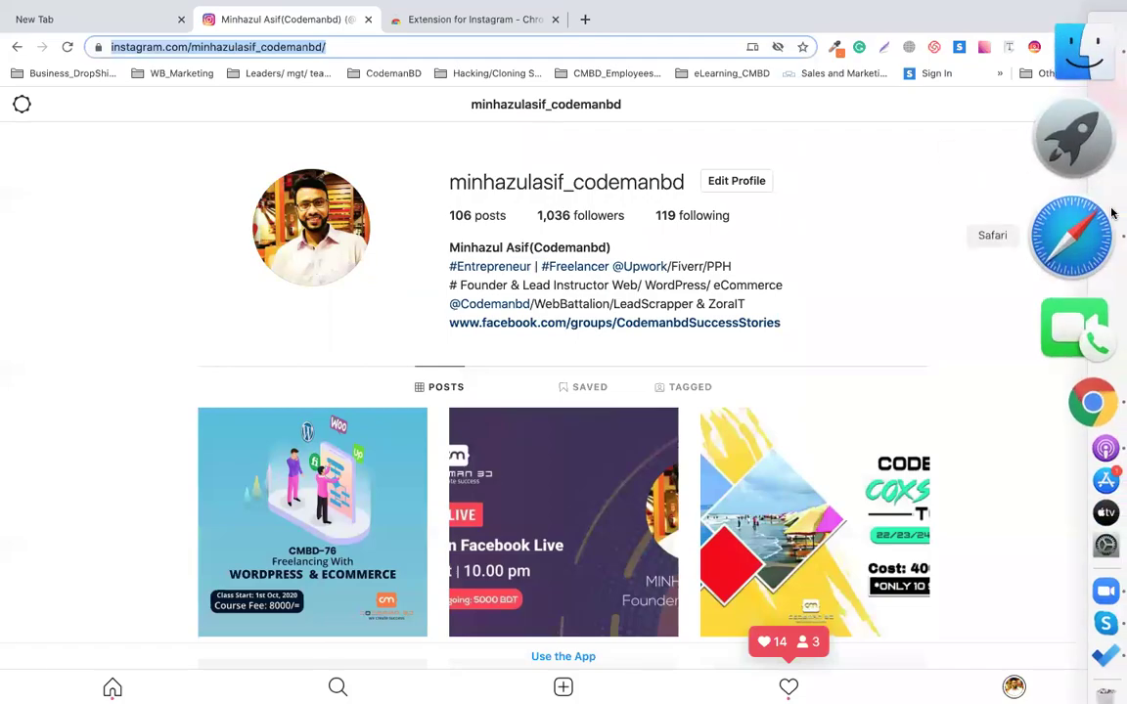
# Go to medium.com in Safari and start a new story draft.
pyautogui.click(1071, 235)
pyautogui.click(626, 39)
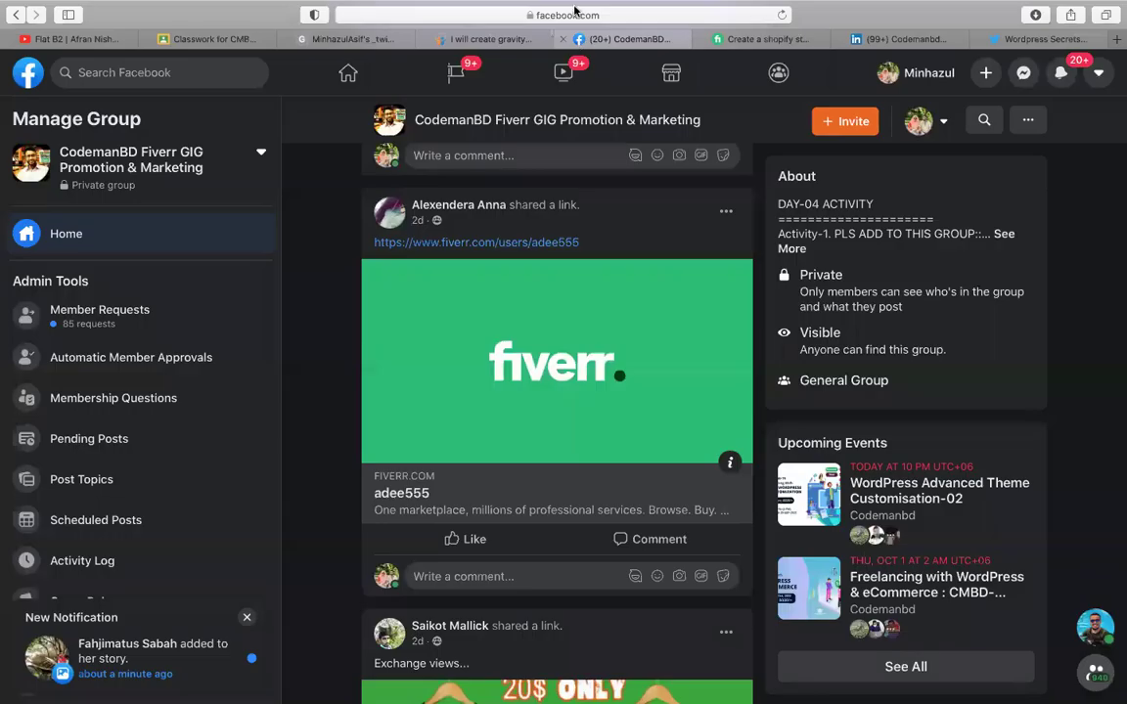
pyautogui.click(529, 15)
pyautogui.write('med')
pyautogui.press('Return')
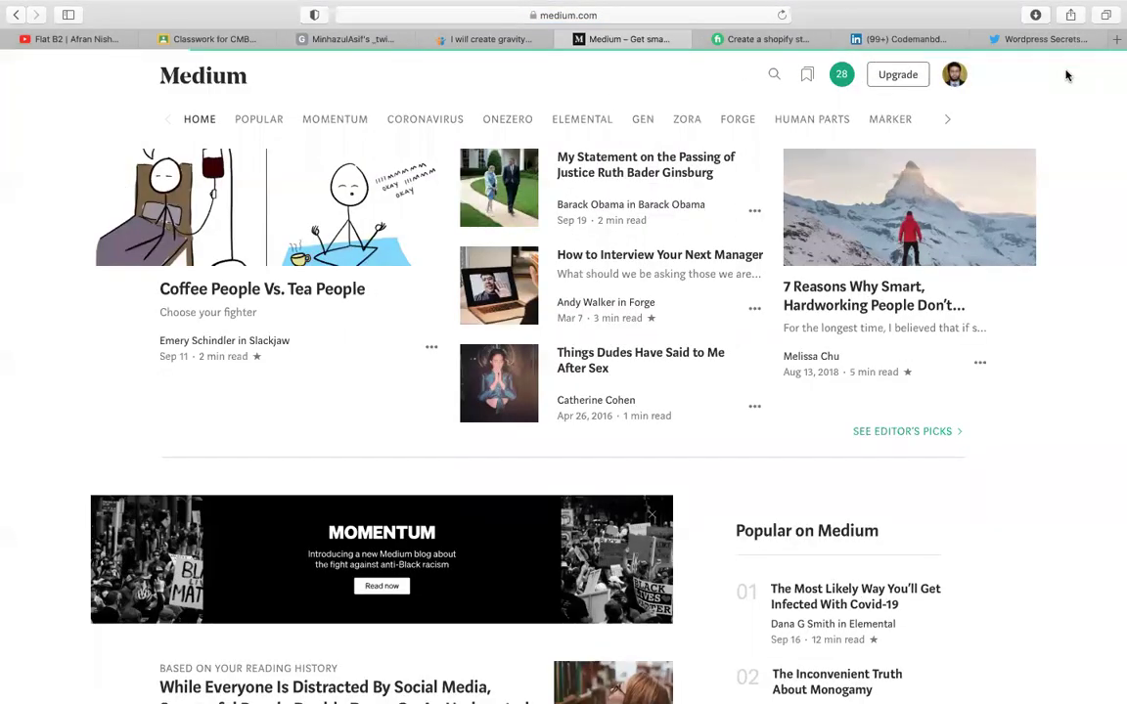
pyautogui.click(955, 74)
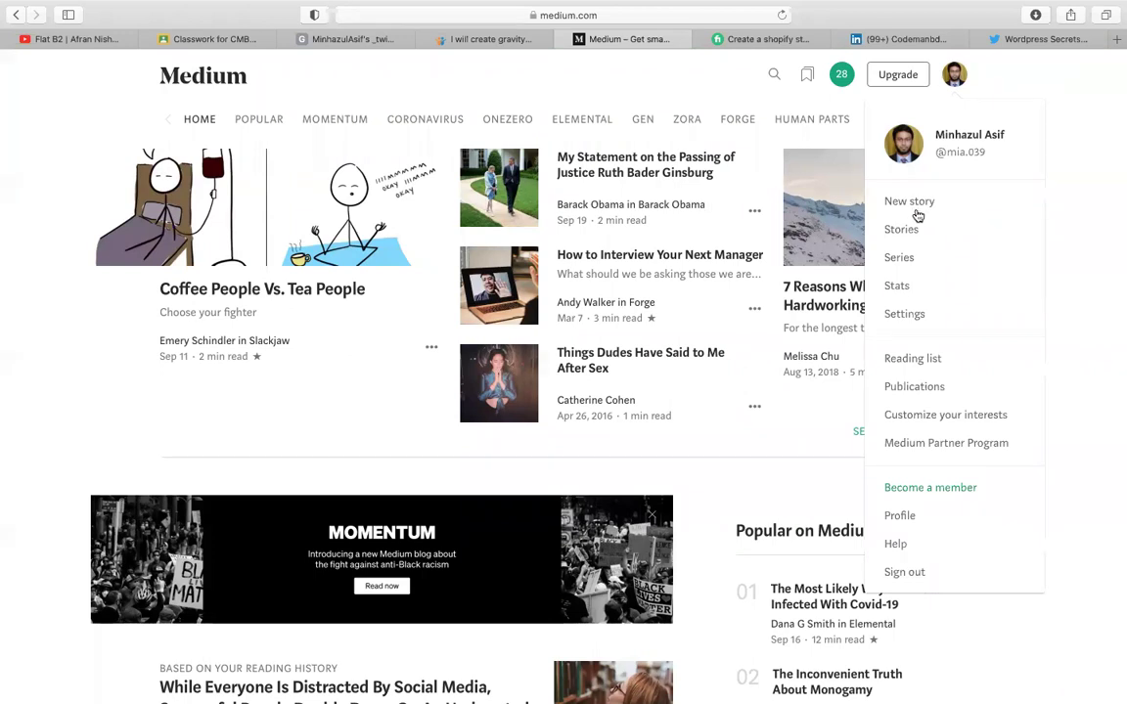
pyautogui.click(961, 205)
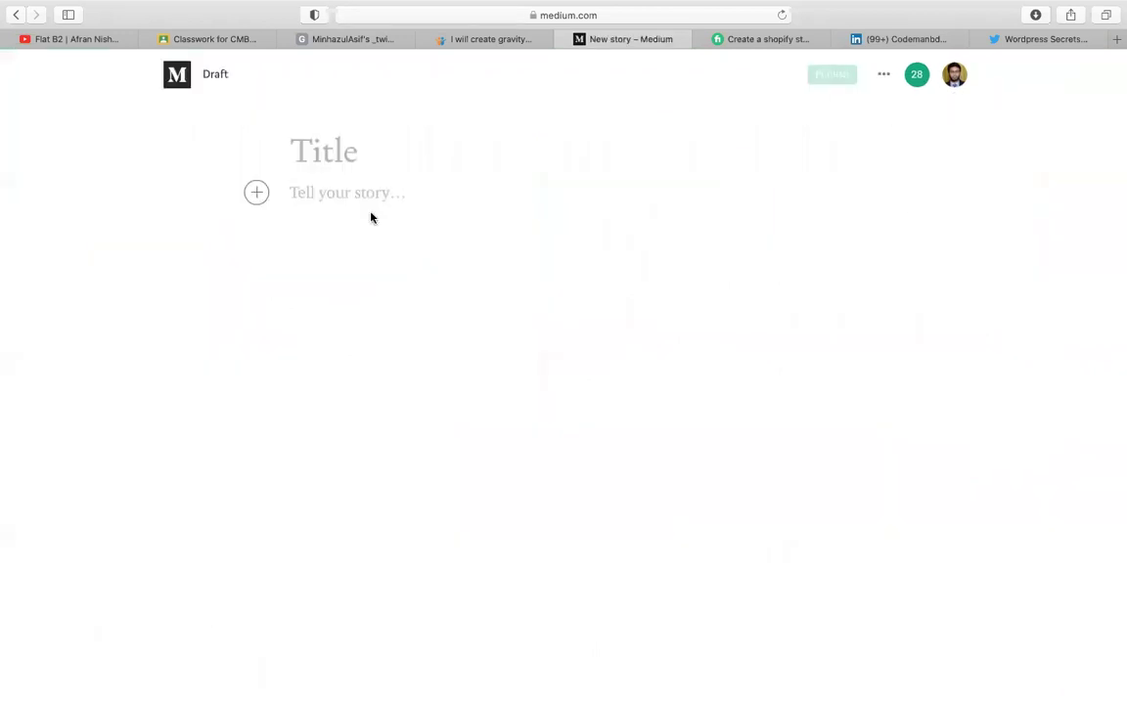
# Paste the woocommerce caption into the body and copy its first paragraph into the title.
pyautogui.click(306, 153)
pyautogui.click(329, 207)
pyautogui.write('Get woocommerce website with ocean wp & elementor pro in sale with shipping payment tax cart checkout method  @wpsage @WordpressPlug  Hire me: https://www.fiverr.com/share/mYVdgN ** Website portfolio: https://portfolio.codemanbd.com/gravityform/  #woocommerce #onlineStore #Dropshipping #OceanWp')
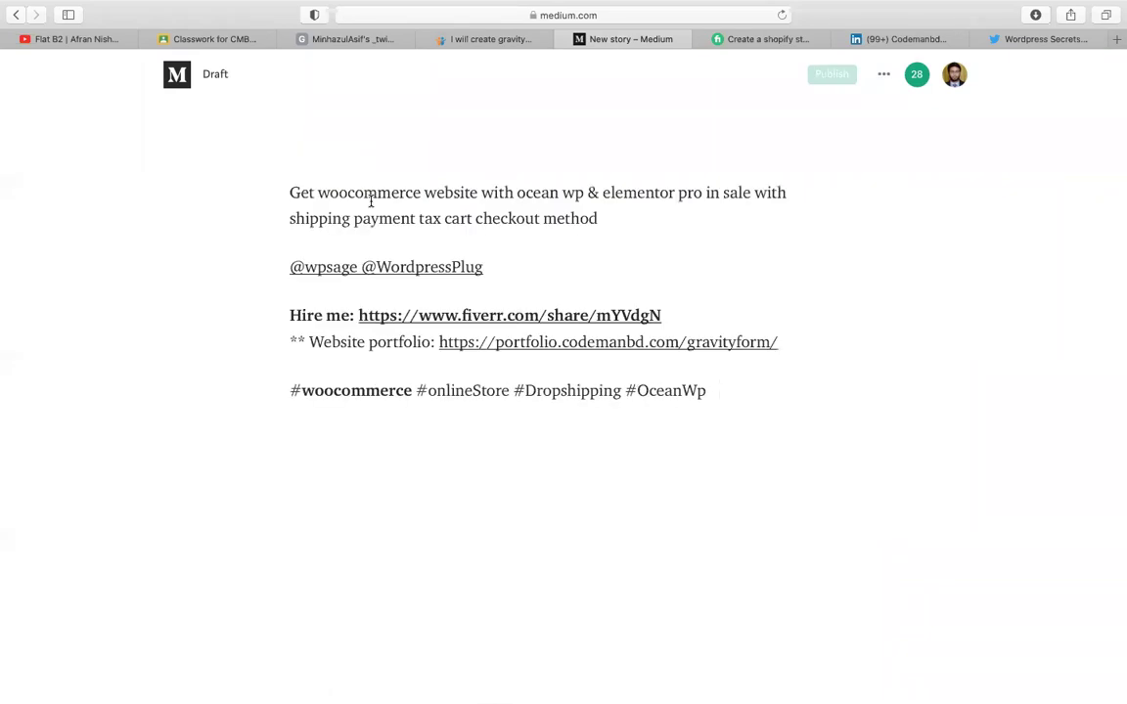
pyautogui.moveTo(653, 217); pyautogui.dragTo(283, 189)
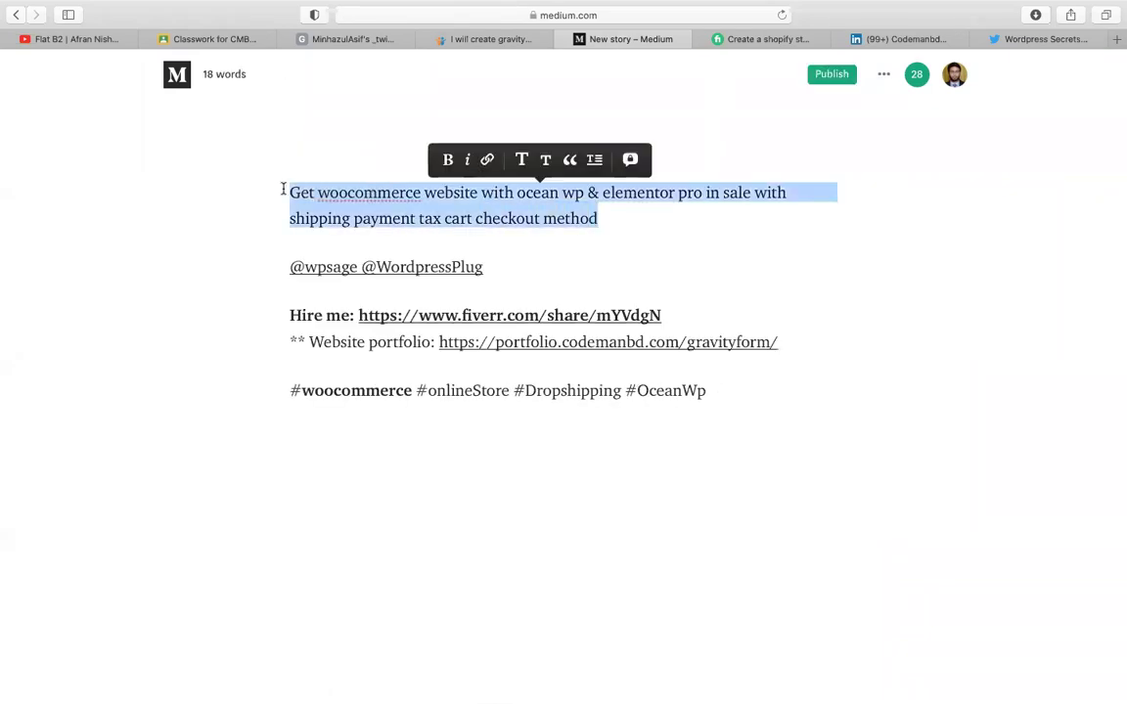
pyautogui.press('super+c')
pyautogui.click(340, 131)
pyautogui.press('super+v')
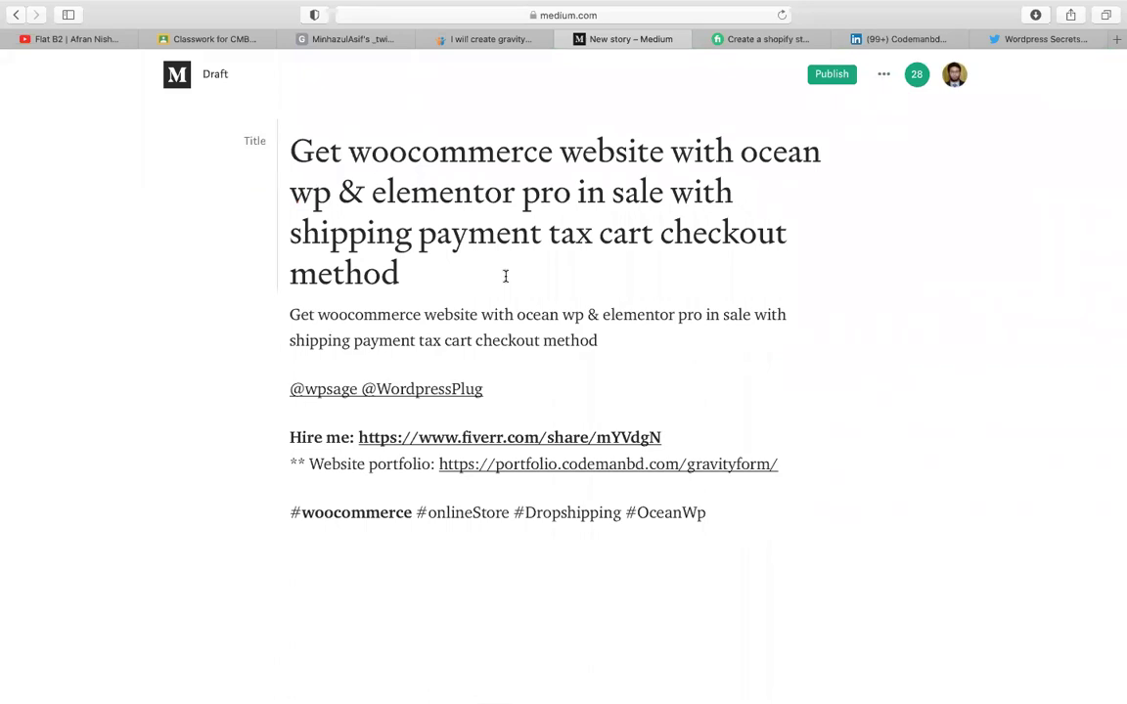
# Delete all of the pasted body text from the story.
pyautogui.moveTo(289, 314); pyautogui.dragTo(722, 519)
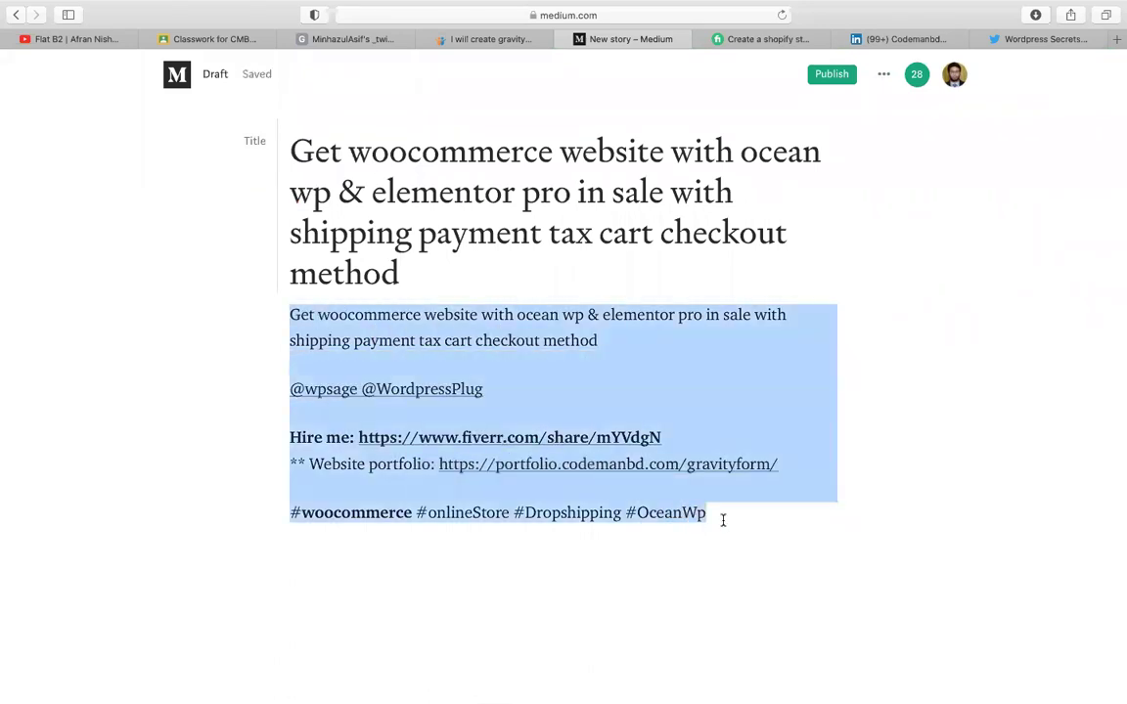
pyautogui.press('BackSpace')
pyautogui.click(308, 317)
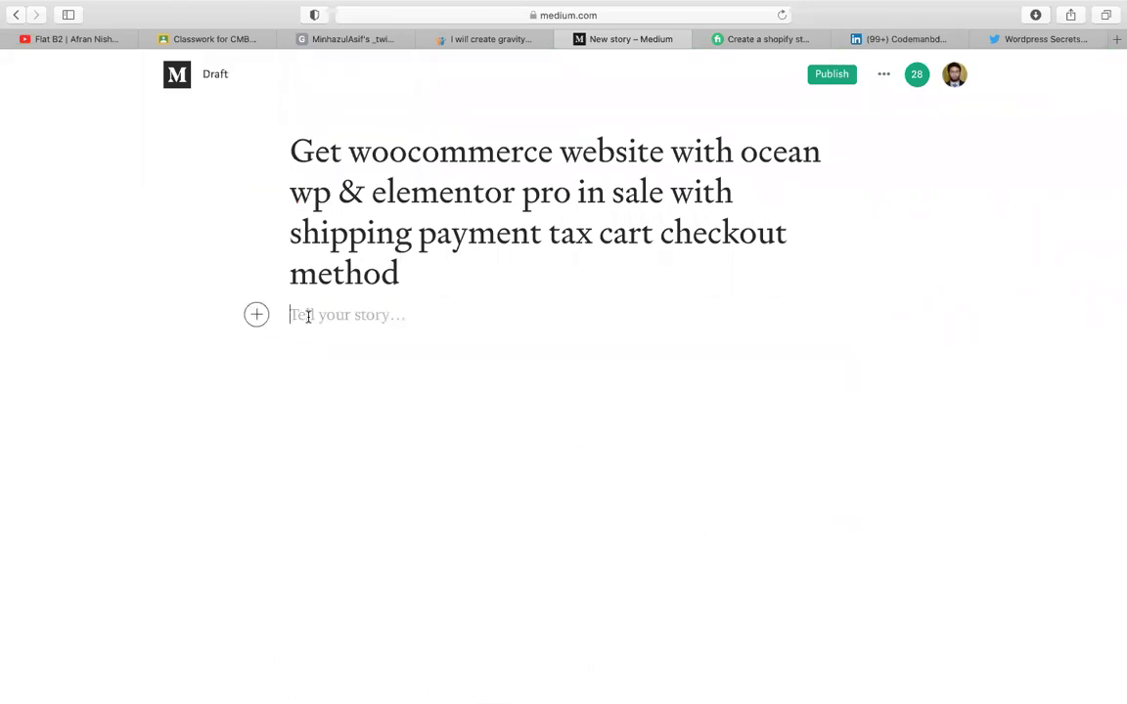
# Insert the Web Development header image and paste the caption text below it.
pyautogui.click(256, 314)
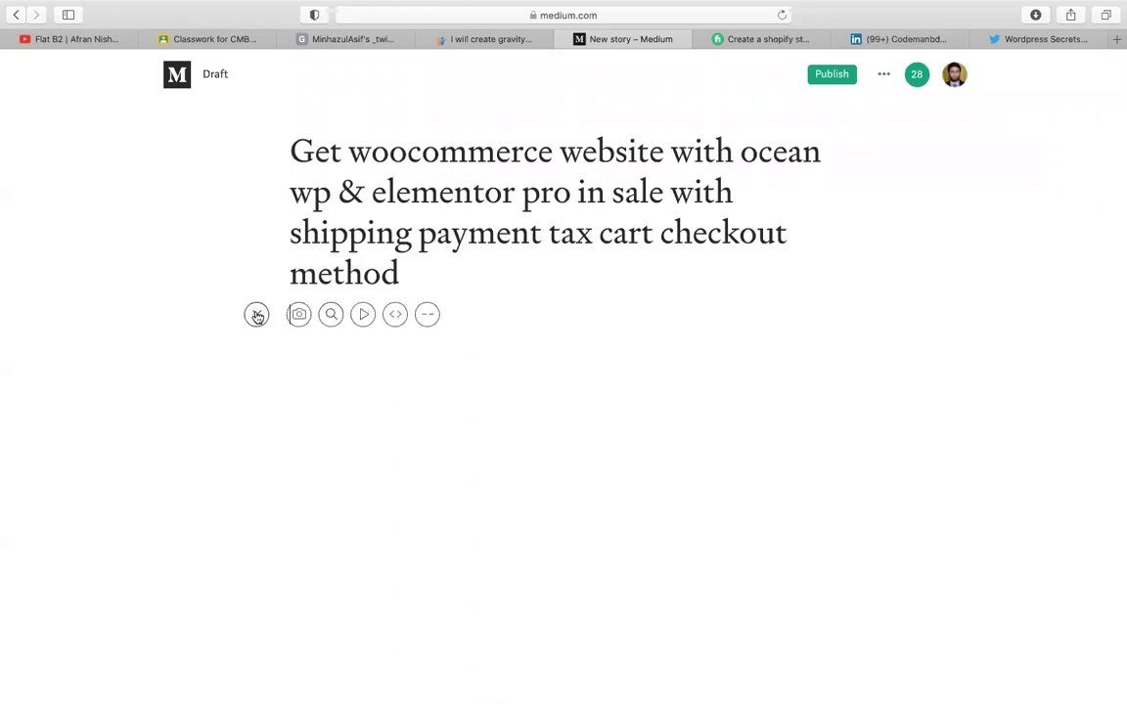
pyautogui.click(298, 314)
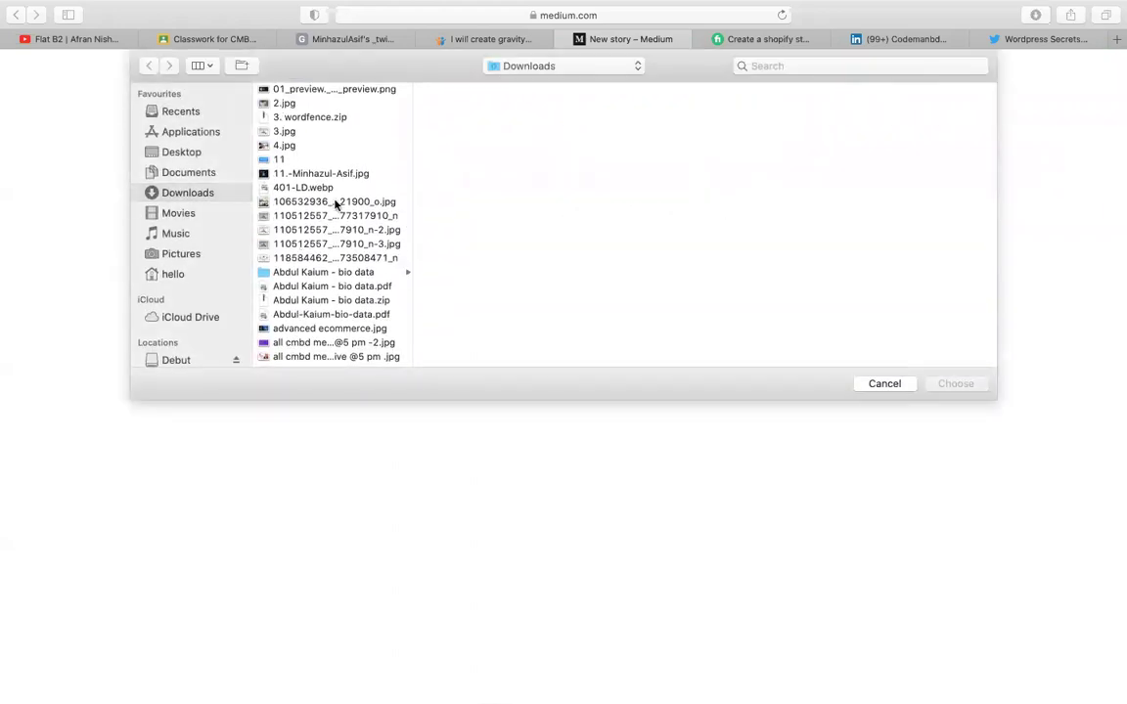
pyautogui.doubleClick(365, 174)
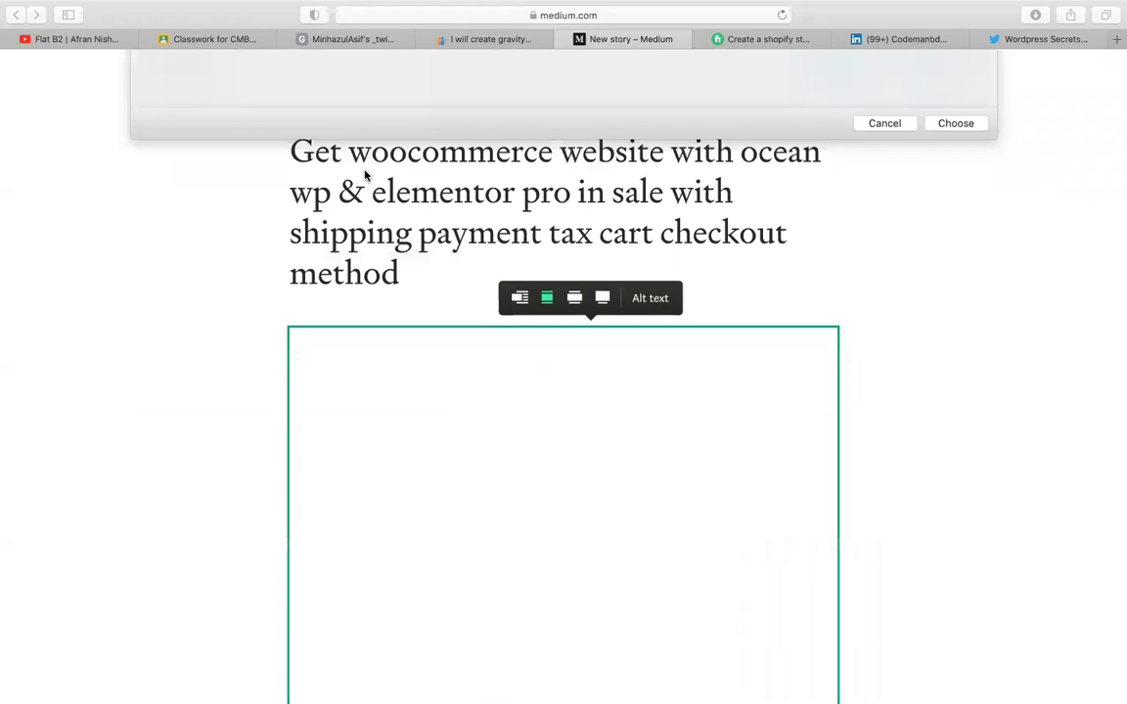
pyautogui.scroll(-5, 905, 299)
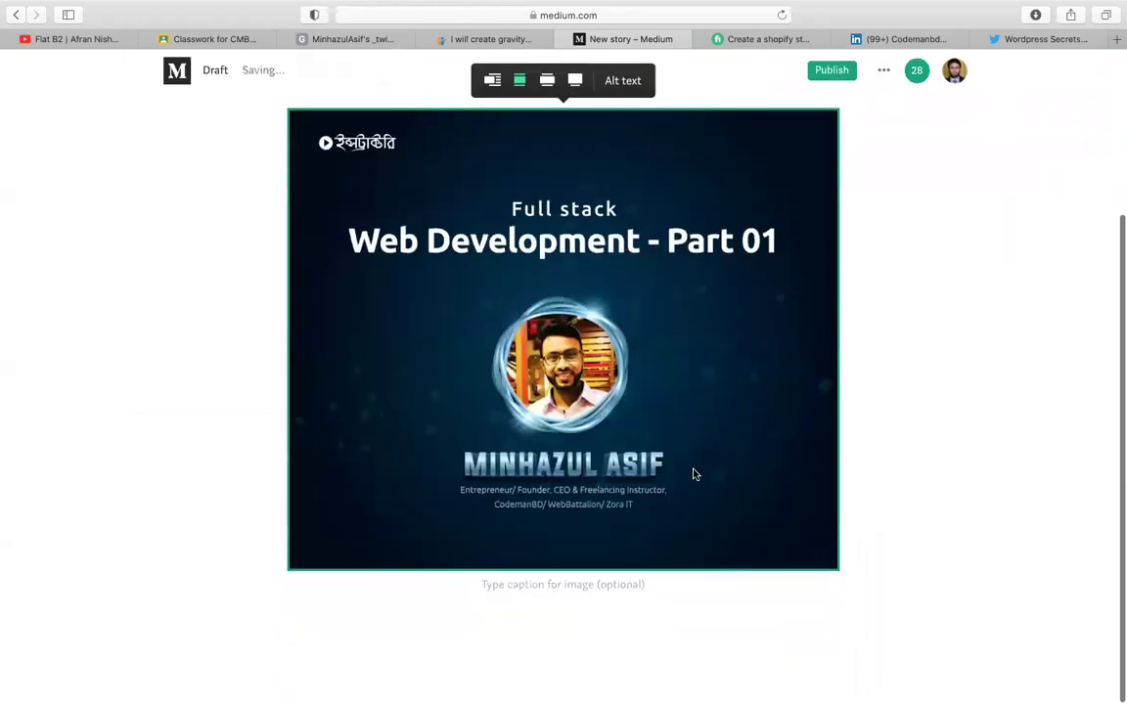
pyautogui.click(361, 617)
pyautogui.scroll(-1, 361, 617)
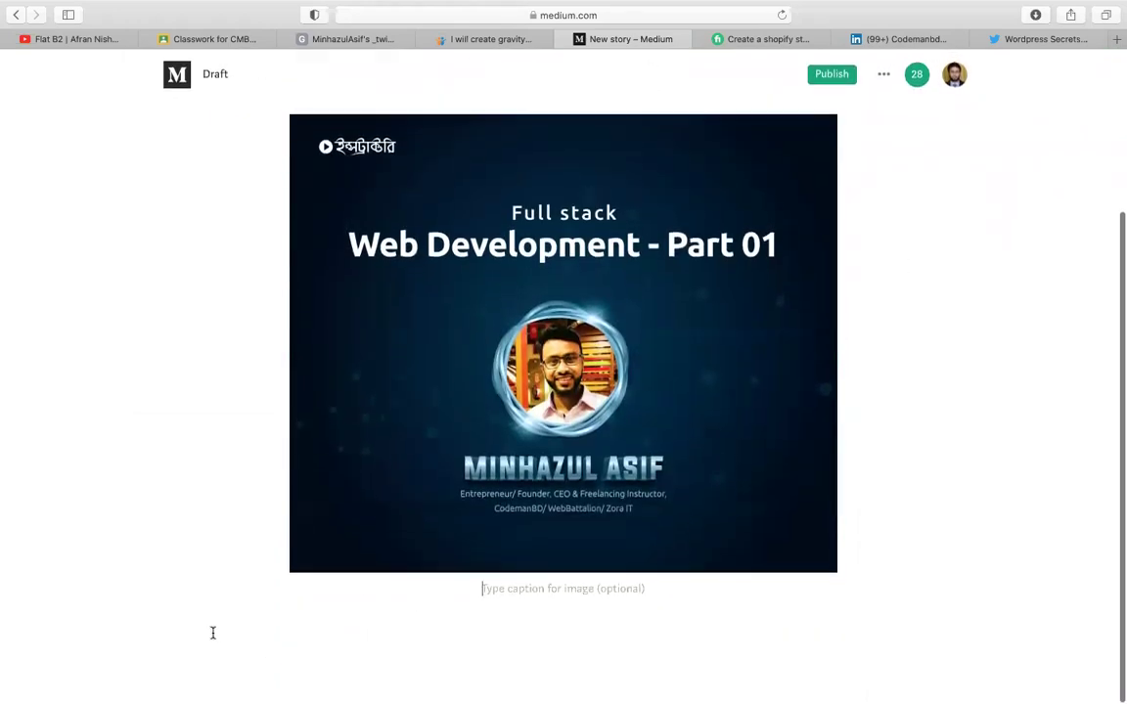
pyautogui.click(321, 632)
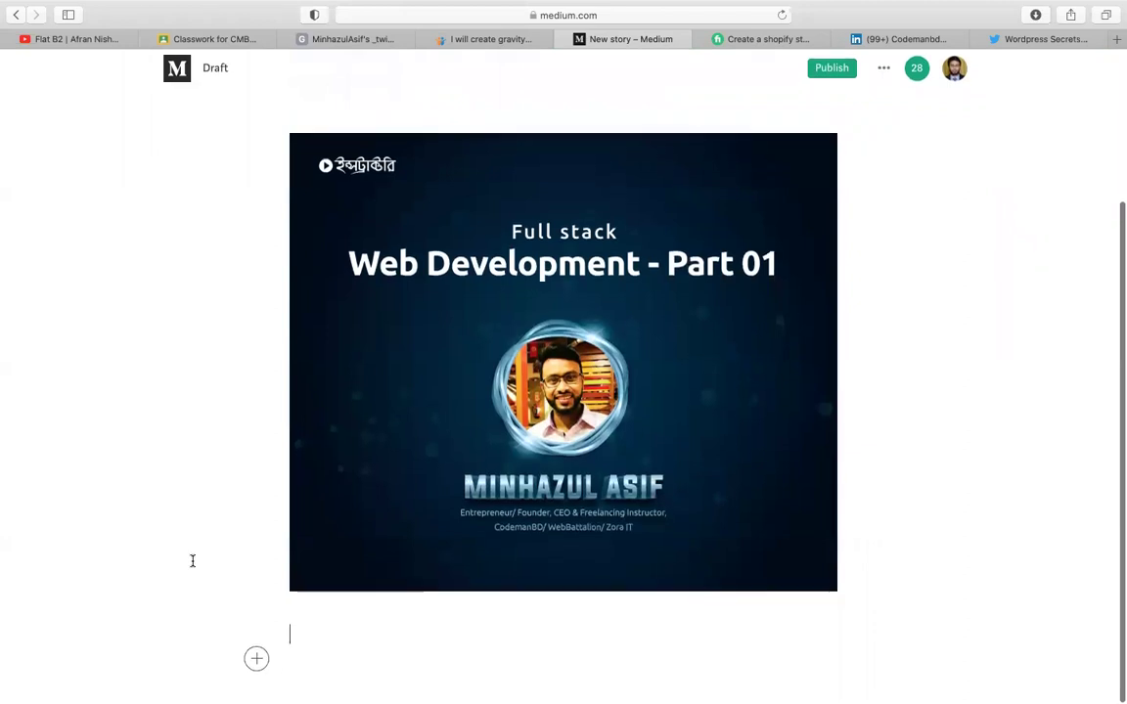
pyautogui.press('super+v')
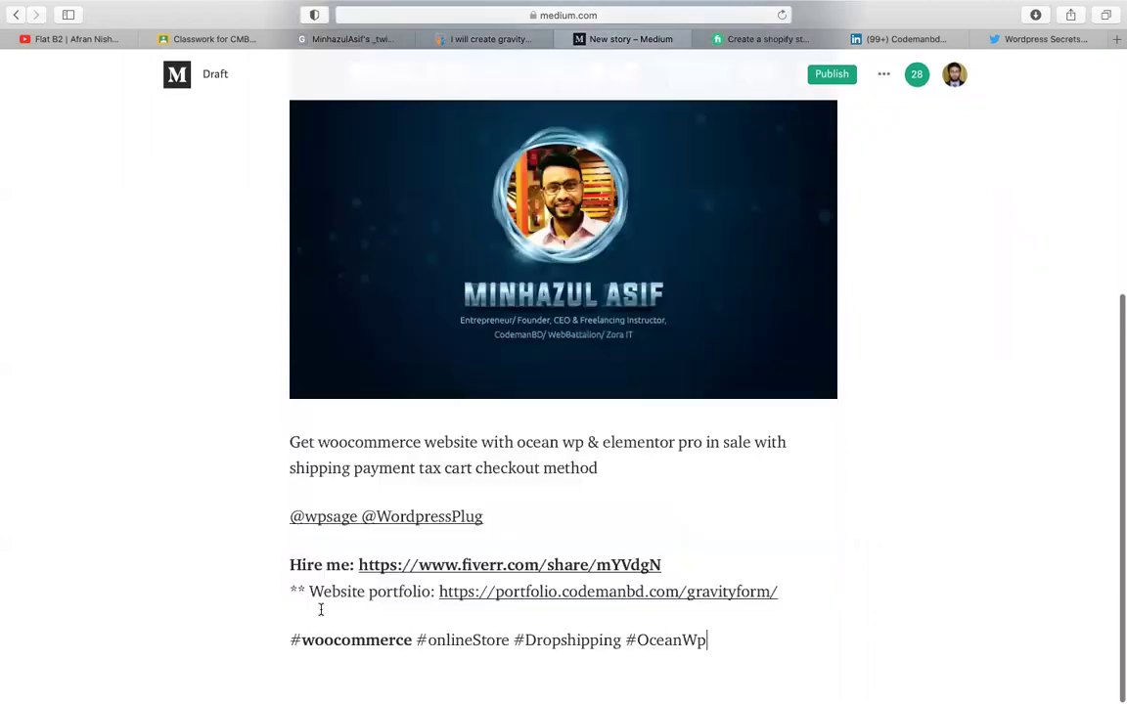
pyautogui.scroll(8, 471, 345)
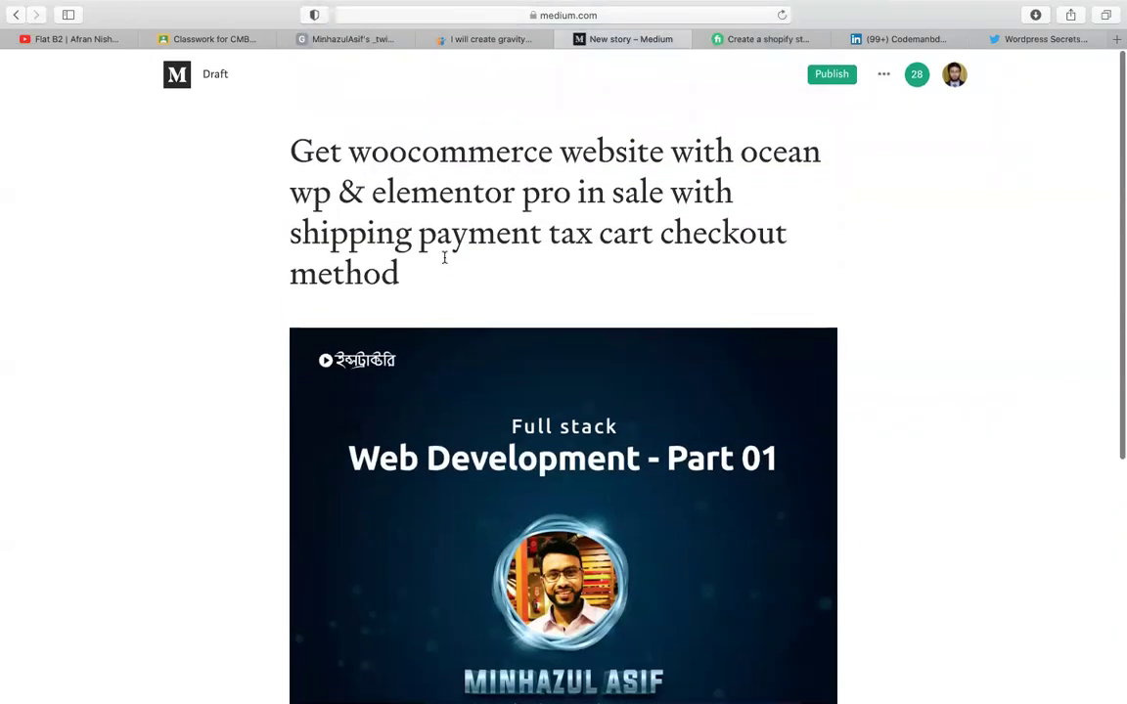
pyautogui.scroll(-3, 471, 345)
pyautogui.scroll(-6, 547, 342)
pyautogui.scroll(3, 602, 377)
pyautogui.scroll(8, 602, 376)
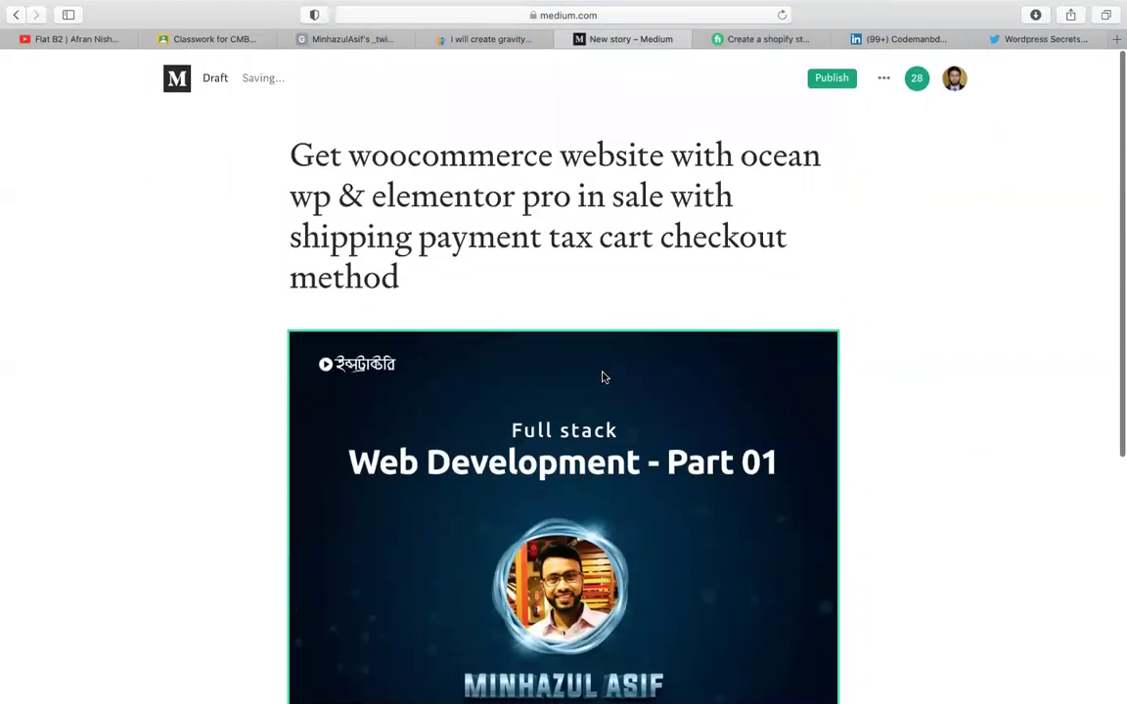
# Add Woocommerce and Online Store tags, close the Story Preview, and select the header image.
pyautogui.click(830, 74)
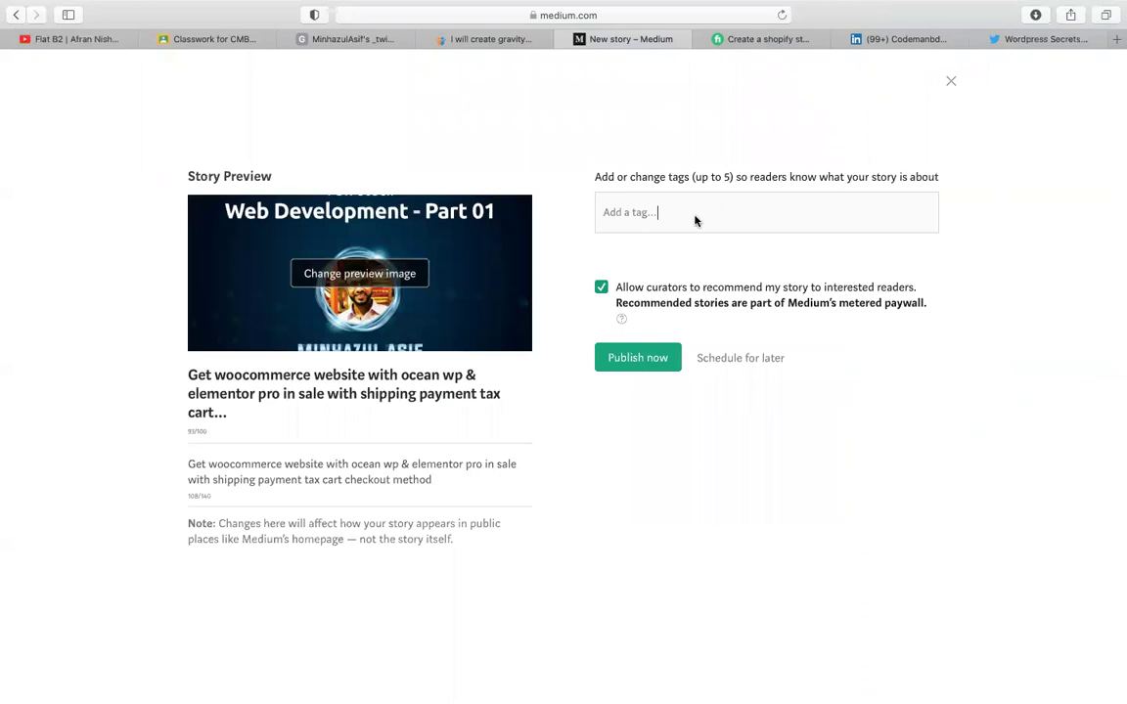
pyautogui.click(624, 211)
pyautogui.write('woo')
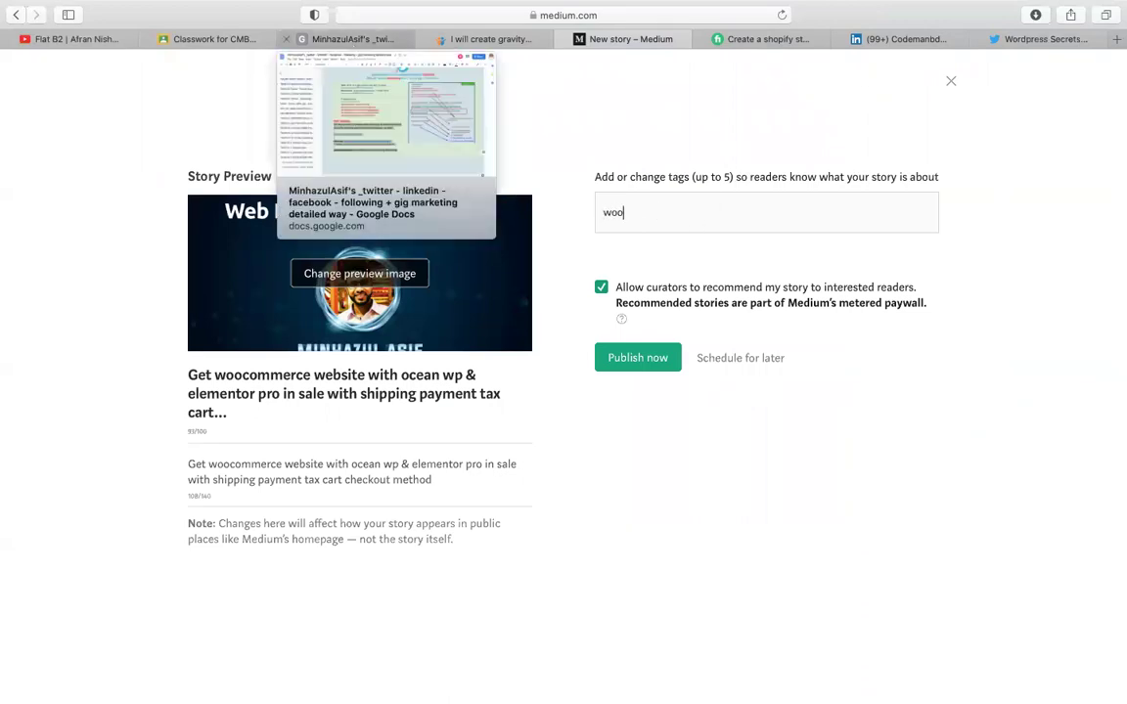
pyautogui.write('comm')
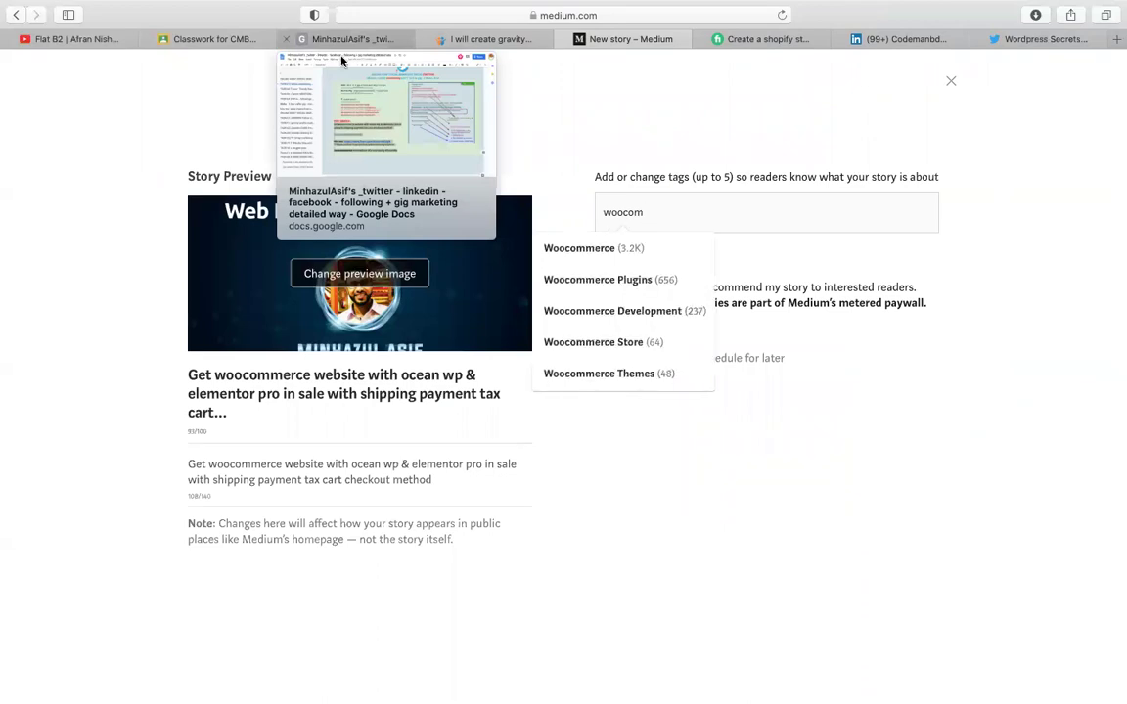
pyautogui.click(598, 248)
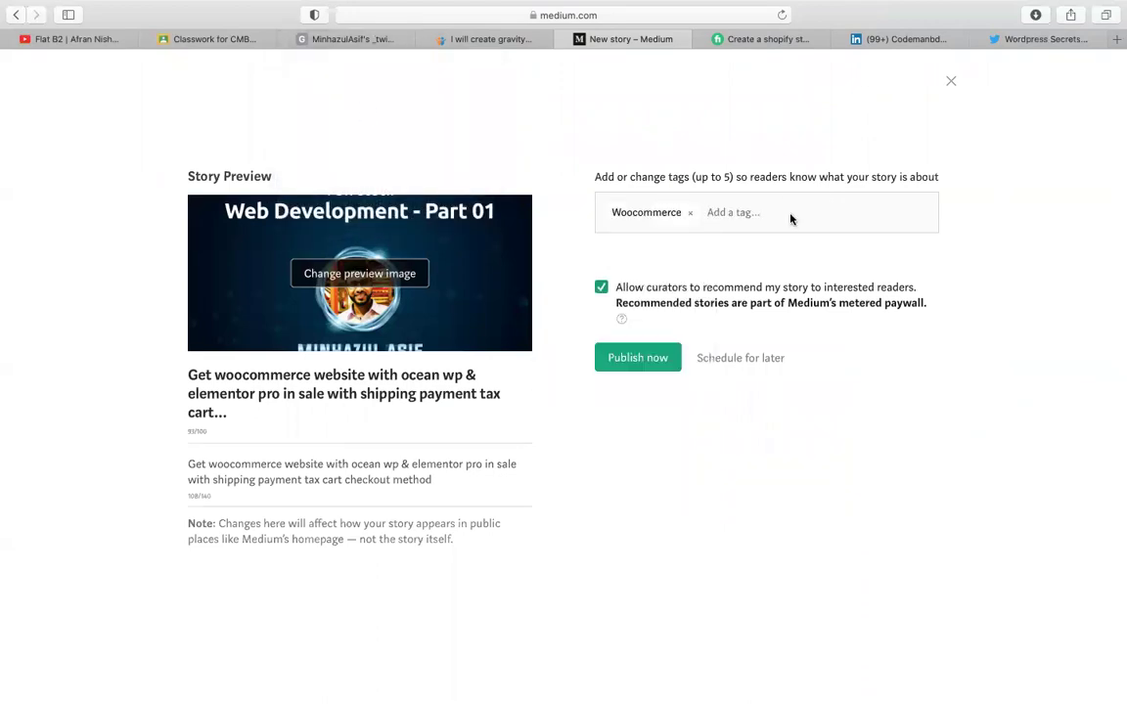
pyautogui.write('online store')
pyautogui.press('Return')
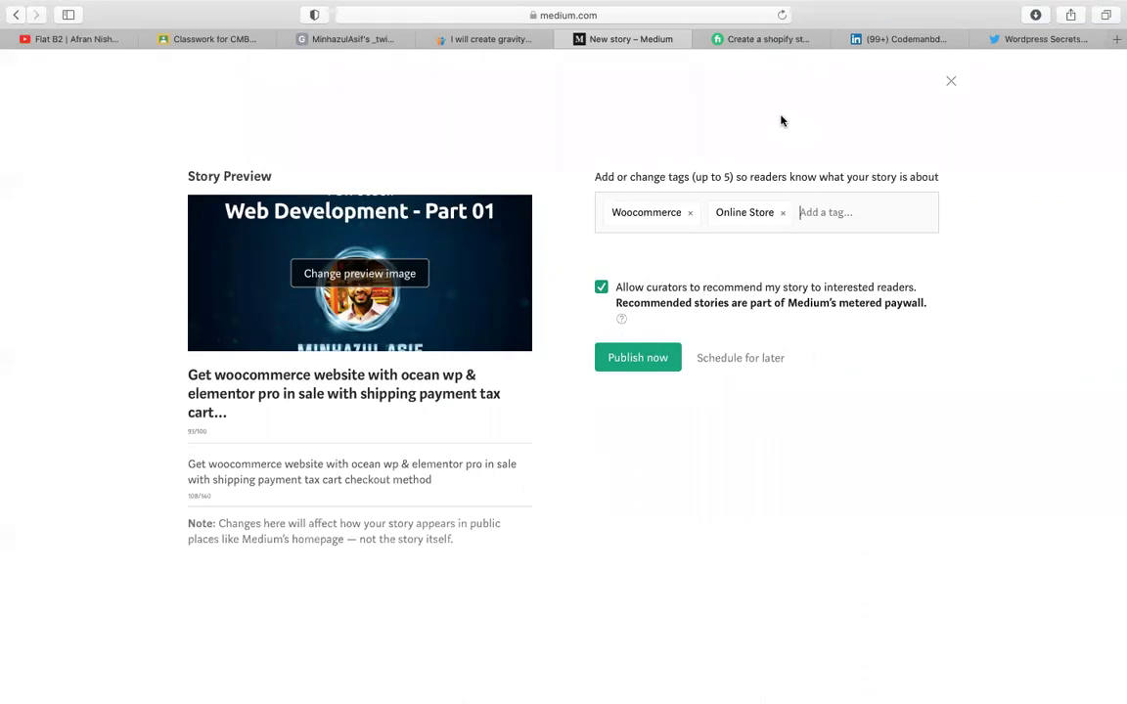
pyautogui.click(950, 85)
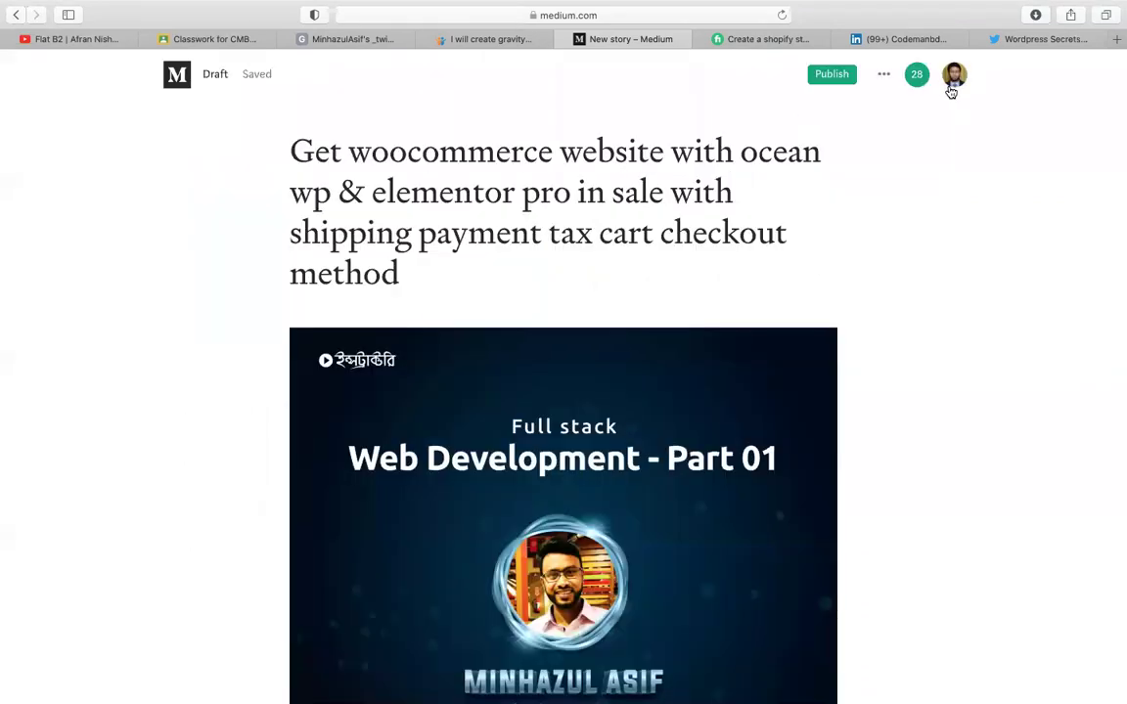
pyautogui.scroll(-5, 963, 377)
pyautogui.scroll(5, 962, 376)
pyautogui.click(435, 374)
# Jump to the Summary Of GIG Marketing section and briefly select its per-channel post list.
pyautogui.click(332, 39)
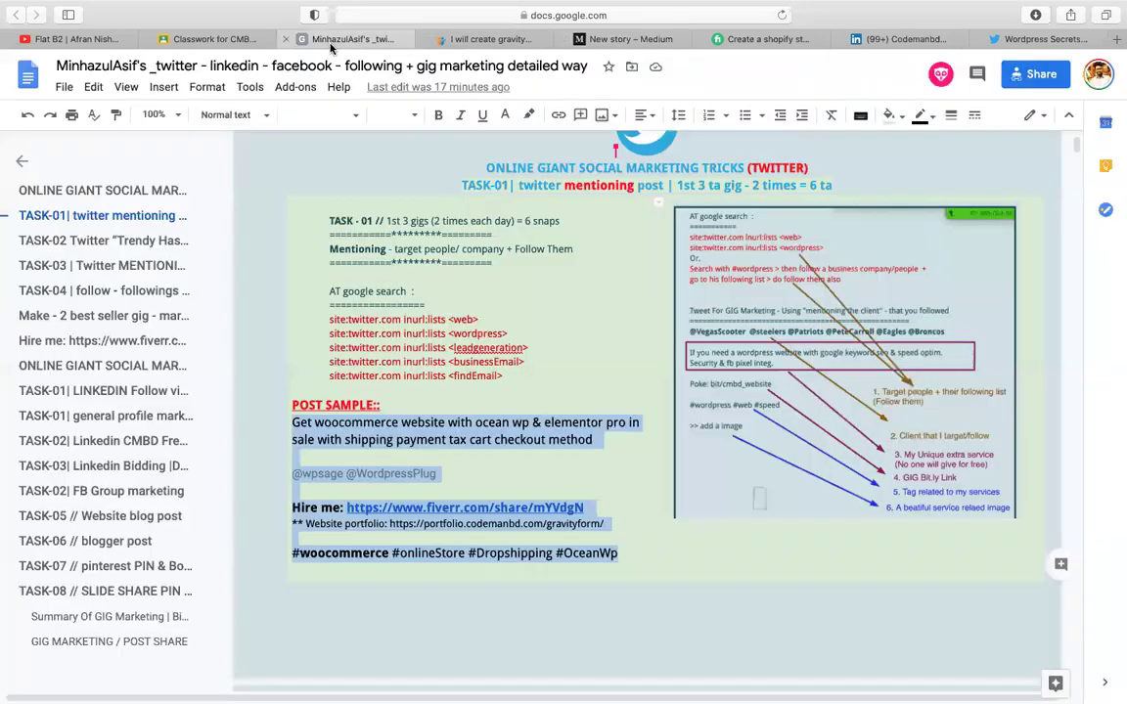
pyautogui.moveTo(98, 641)
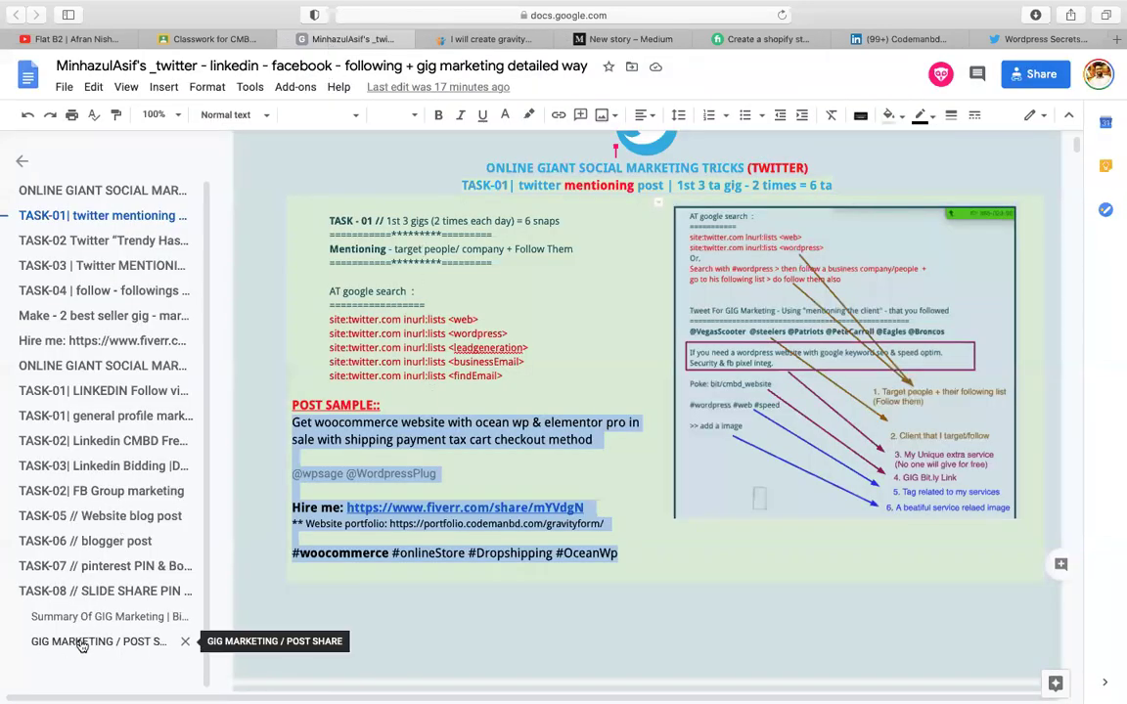
pyautogui.click(98, 616)
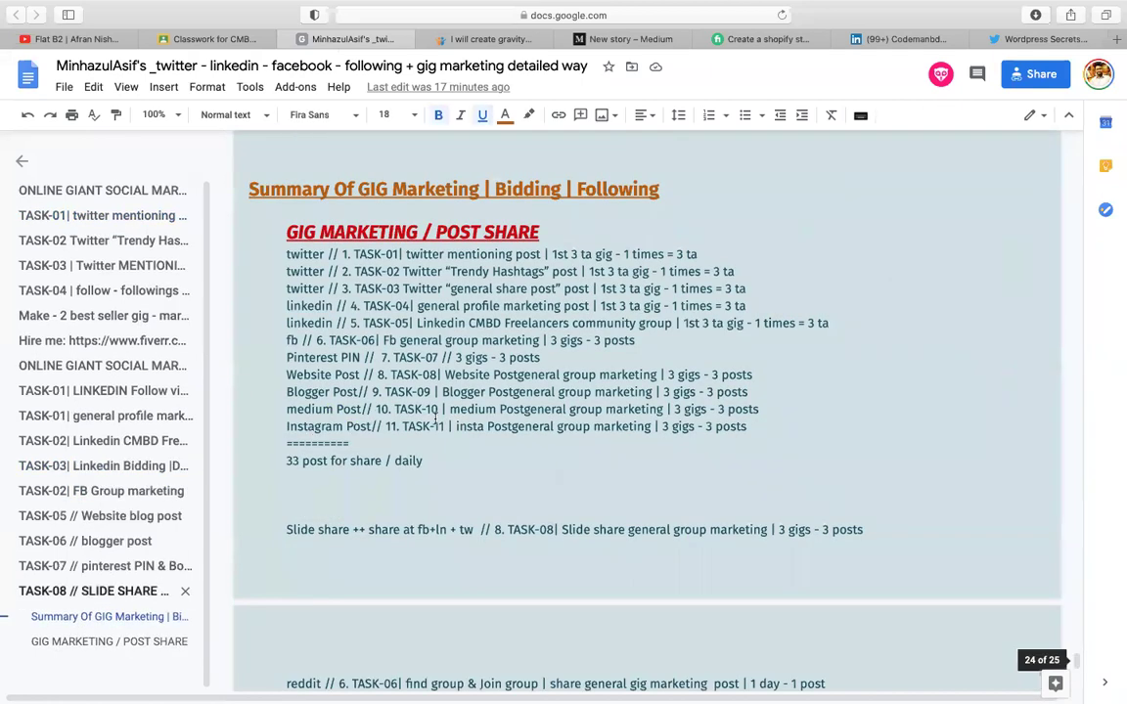
pyautogui.moveTo(352, 444); pyautogui.dragTo(273, 256)
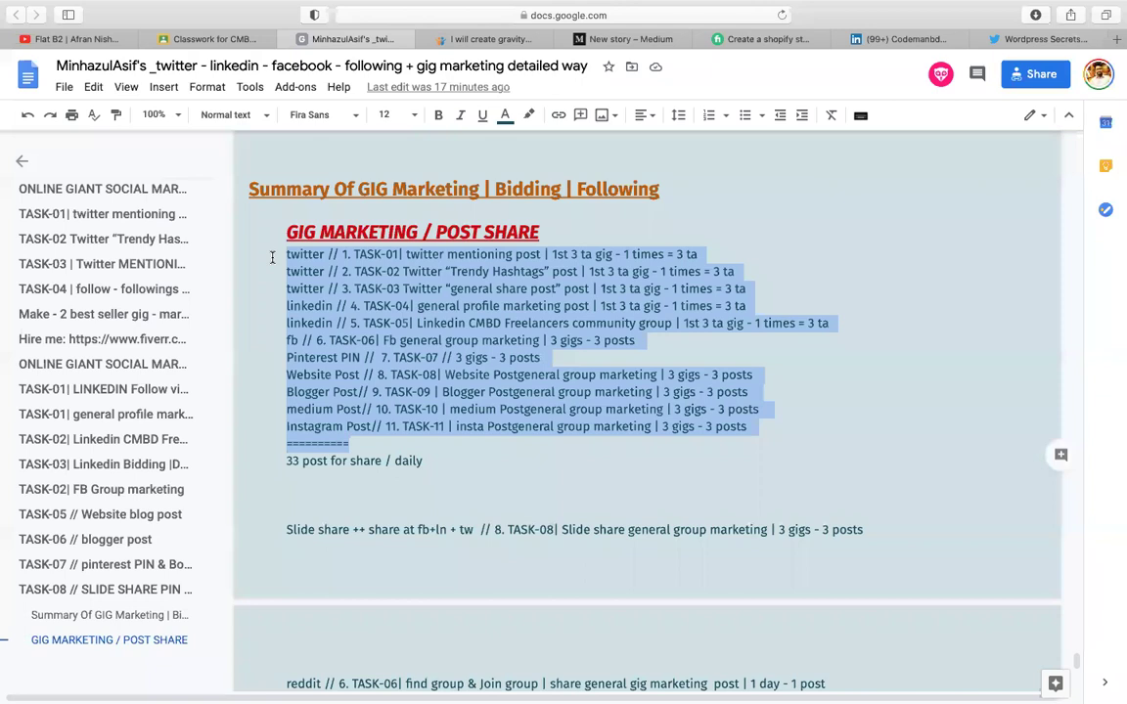
pyautogui.click(547, 288)
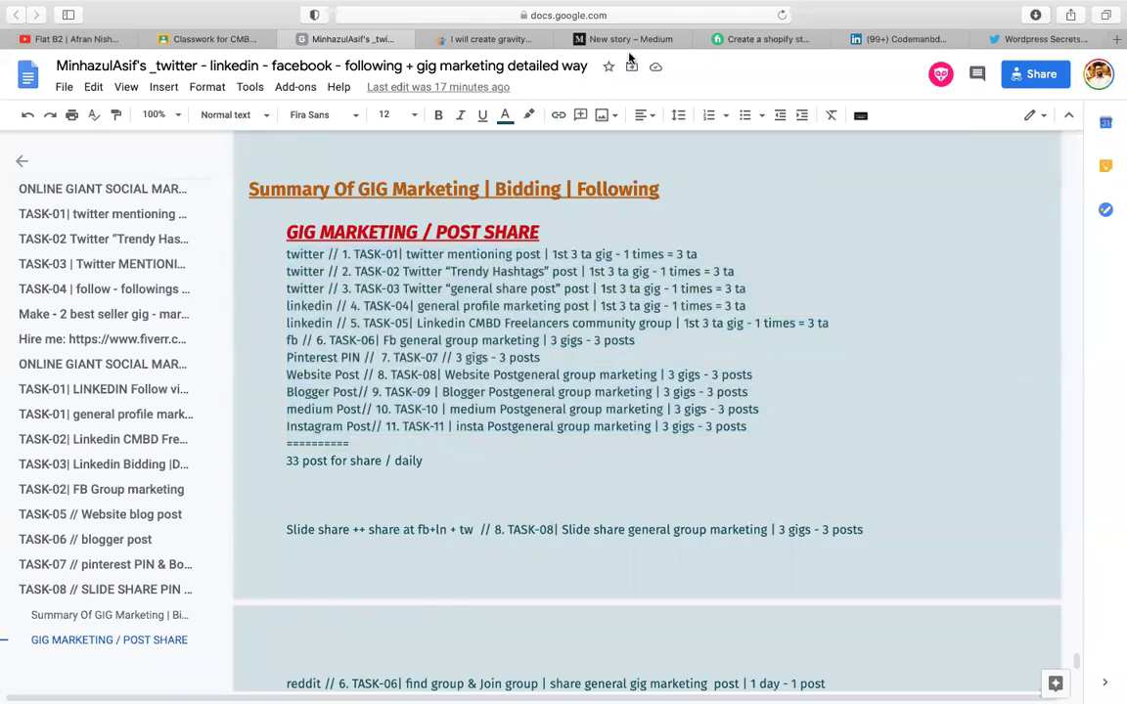
# Switch to the LinkedIn tab and choose View Profile from the Me menu.
pyautogui.click(900, 39)
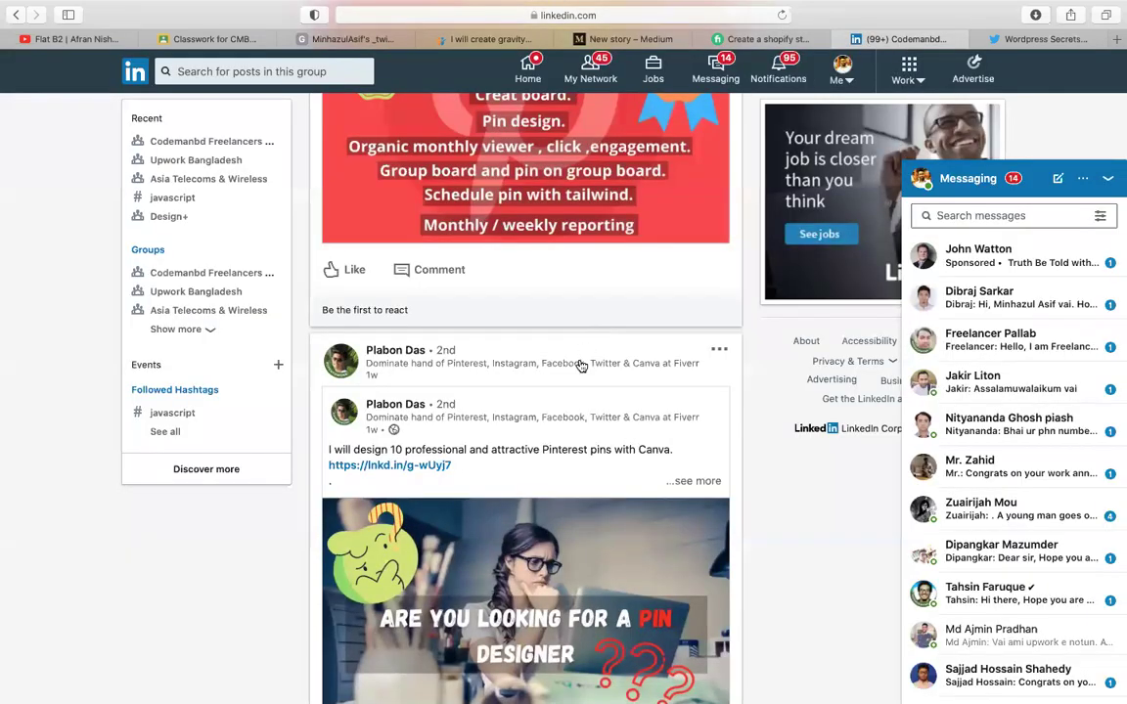
pyautogui.scroll(10, 604, 379)
pyautogui.scroll(10, 604, 379)
pyautogui.scroll(5, 603, 379)
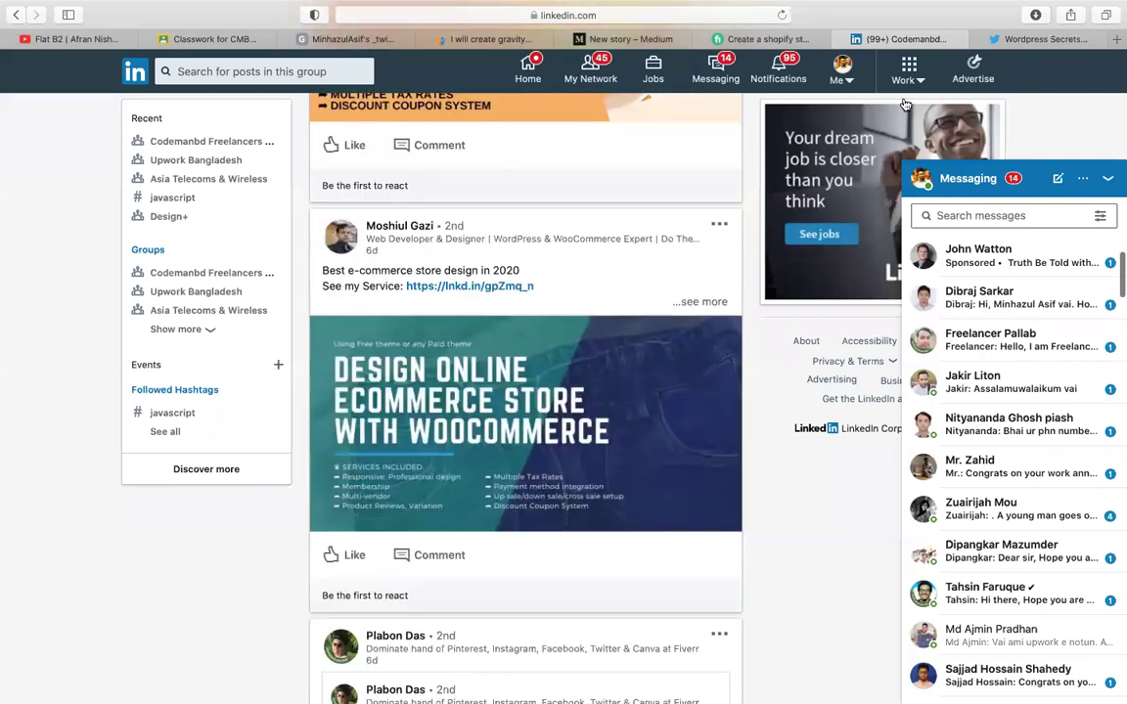
pyautogui.click(840, 70)
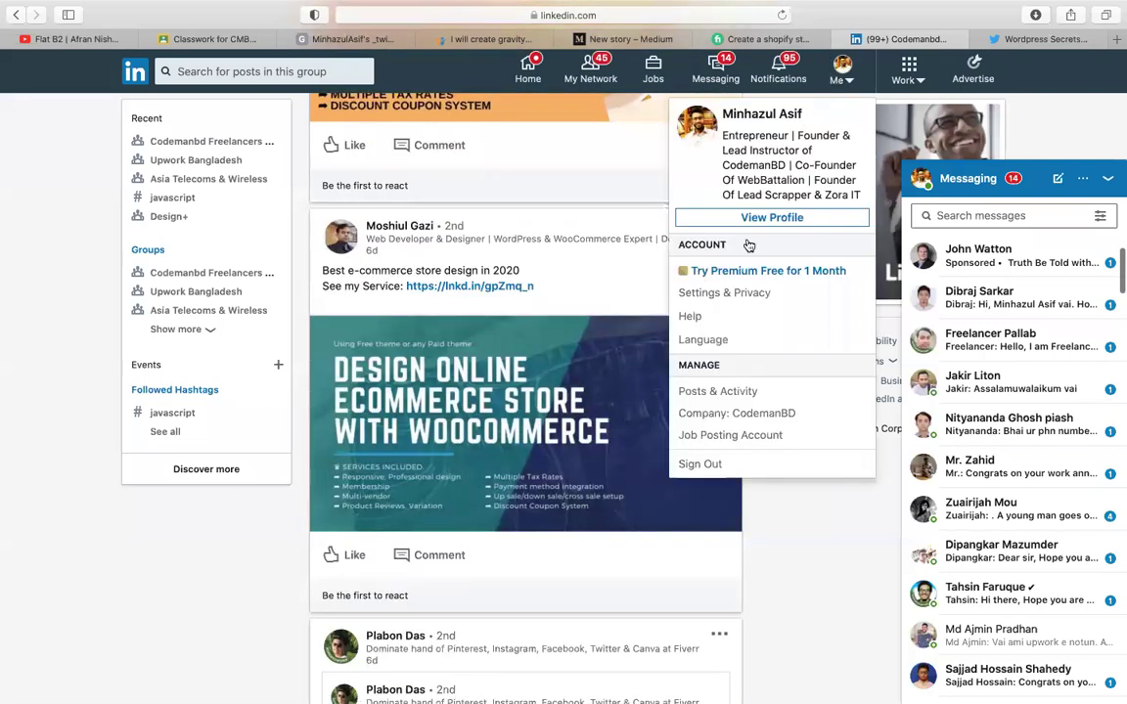
pyautogui.click(764, 219)
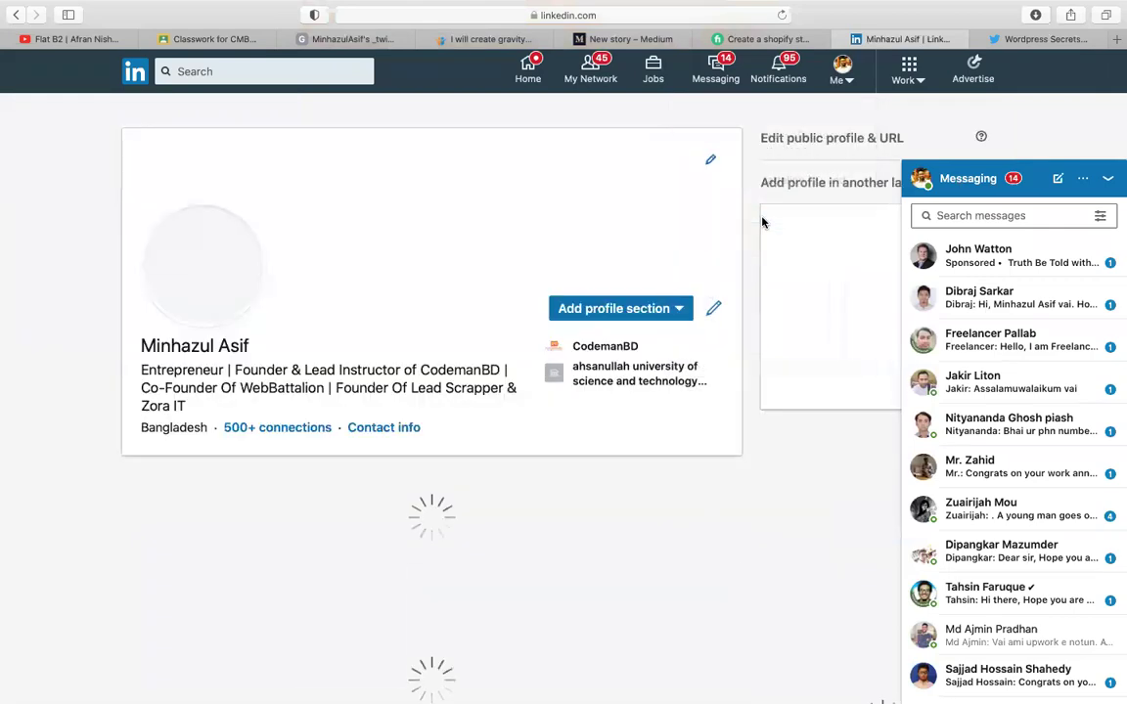
pyautogui.scroll(-10, 479, 372)
pyautogui.scroll(-10, 479, 373)
pyautogui.scroll(3, 479, 373)
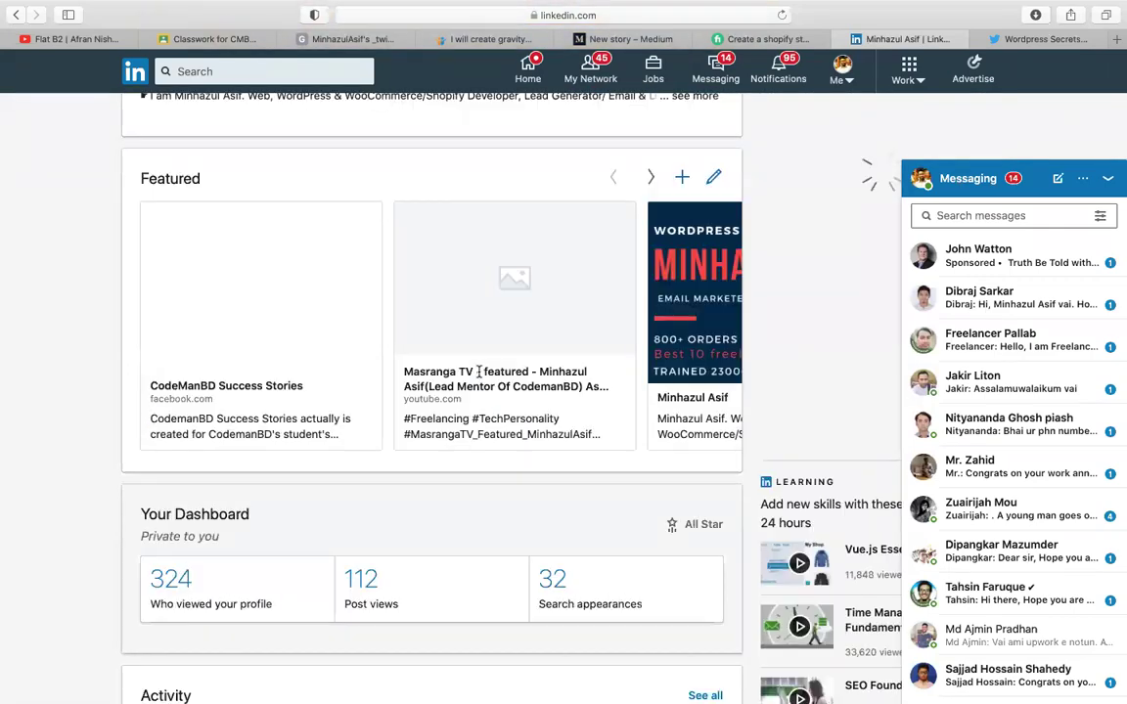
pyautogui.scroll(-10, 479, 372)
pyautogui.scroll(-5, 480, 373)
pyautogui.scroll(10, 479, 373)
pyautogui.scroll(10, 479, 372)
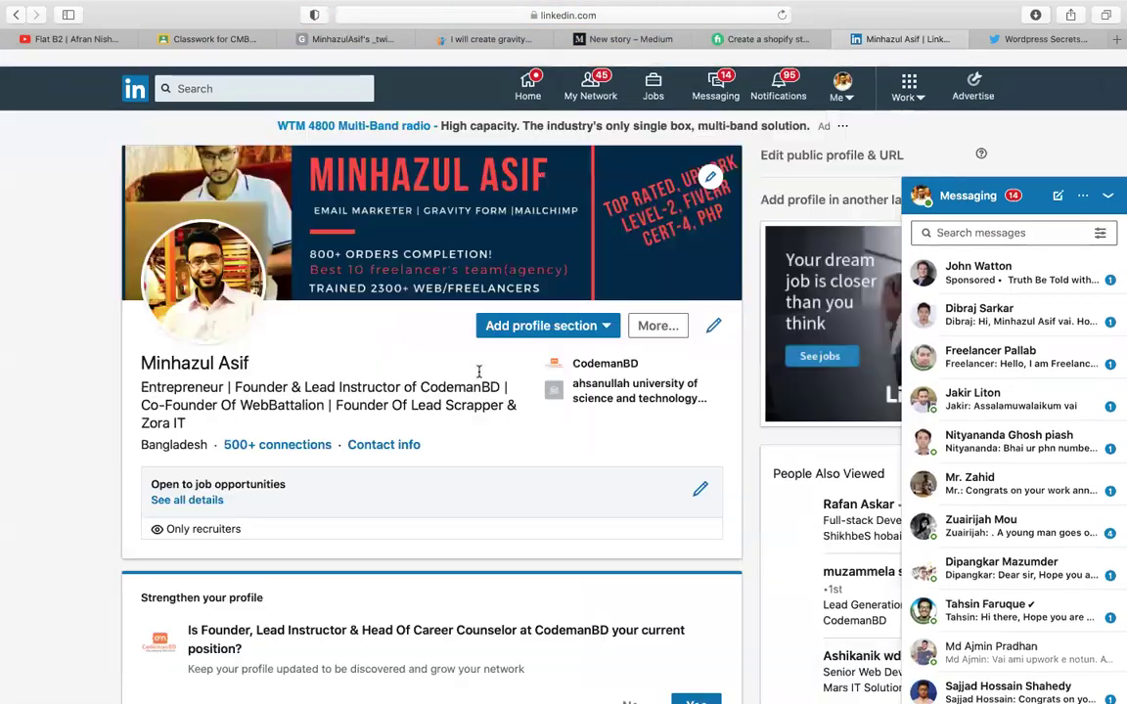
pyautogui.scroll(-3, 479, 373)
pyautogui.scroll(-5, 480, 373)
pyautogui.scroll(-2, 479, 373)
pyautogui.scroll(-5, 479, 377)
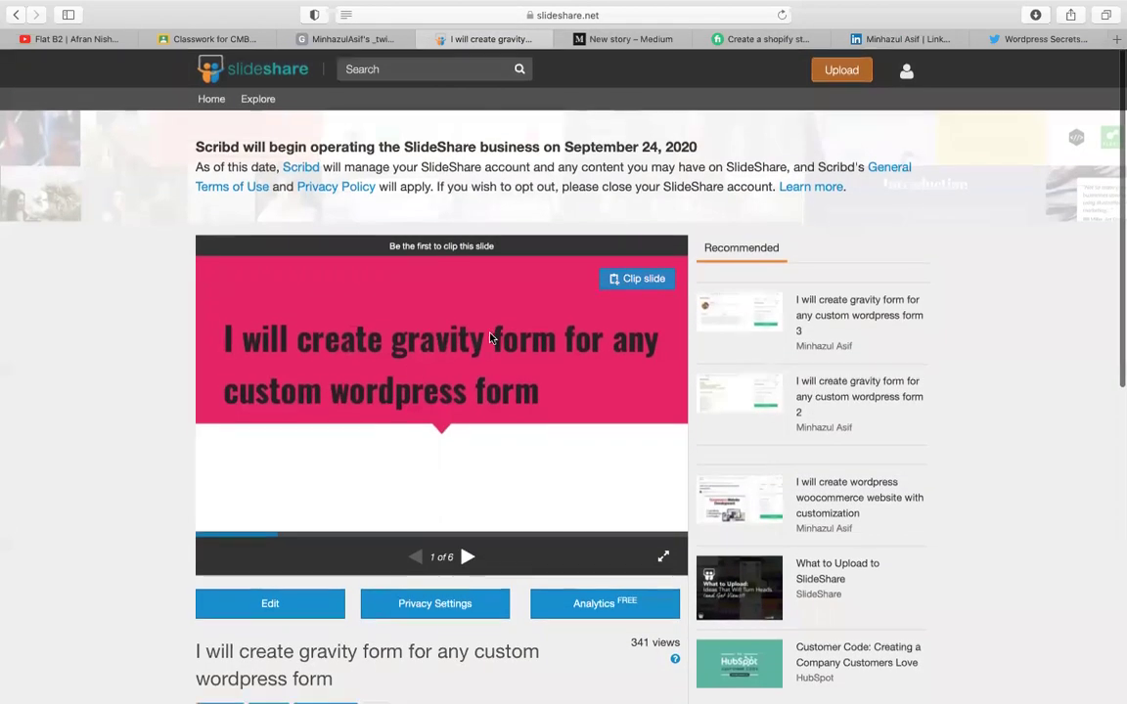
pyautogui.scroll(-3, 490, 333)
pyautogui.scroll(3, 490, 333)
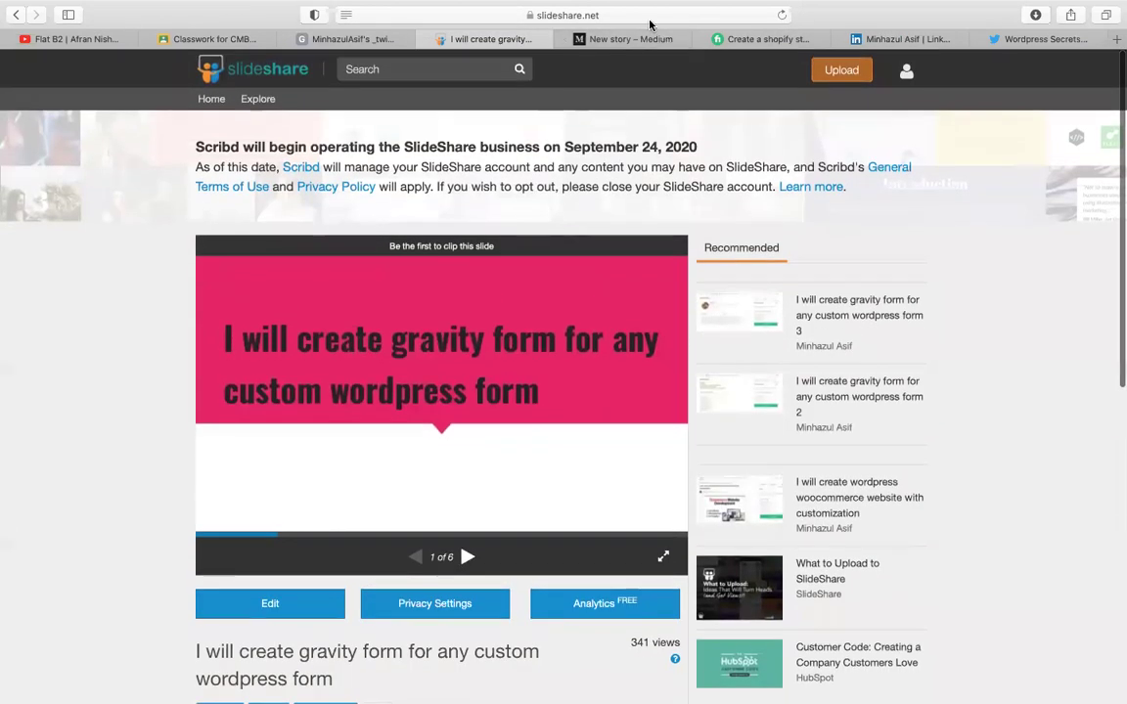
# Copy the SlideShare gravity form presentation's URL, then move over to the Instagram profile window.
pyautogui.click(567, 15)
pyautogui.rightClick(587, 15)
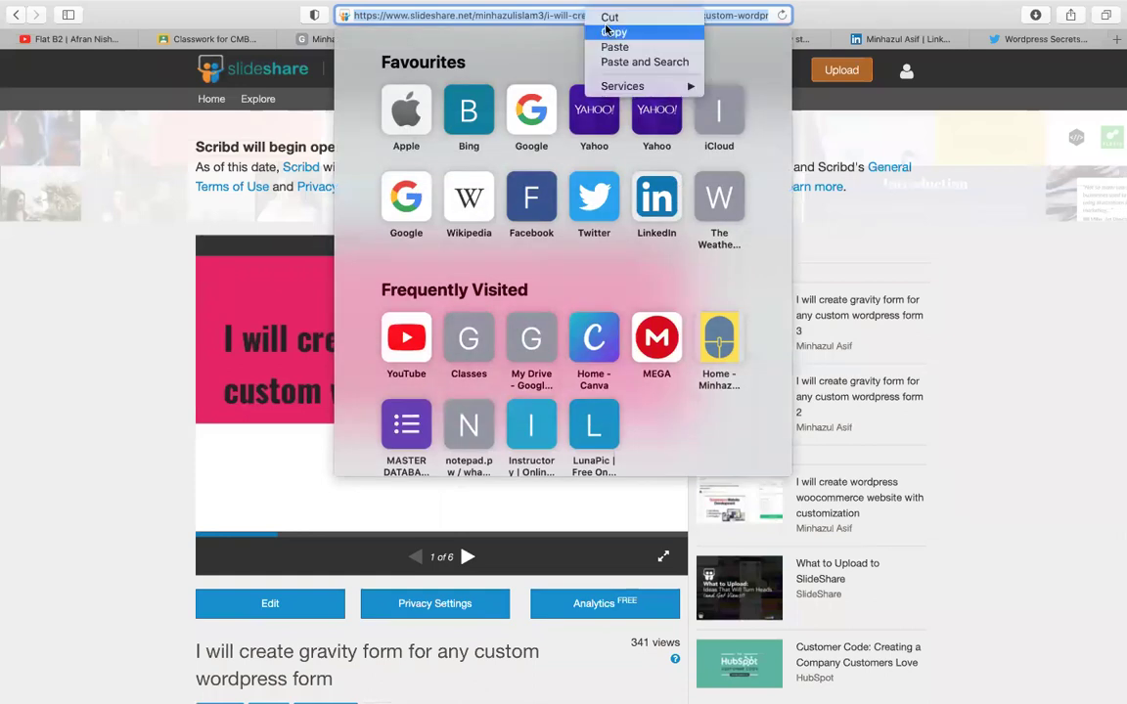
pyautogui.click(597, 27)
pyautogui.click(1027, 38)
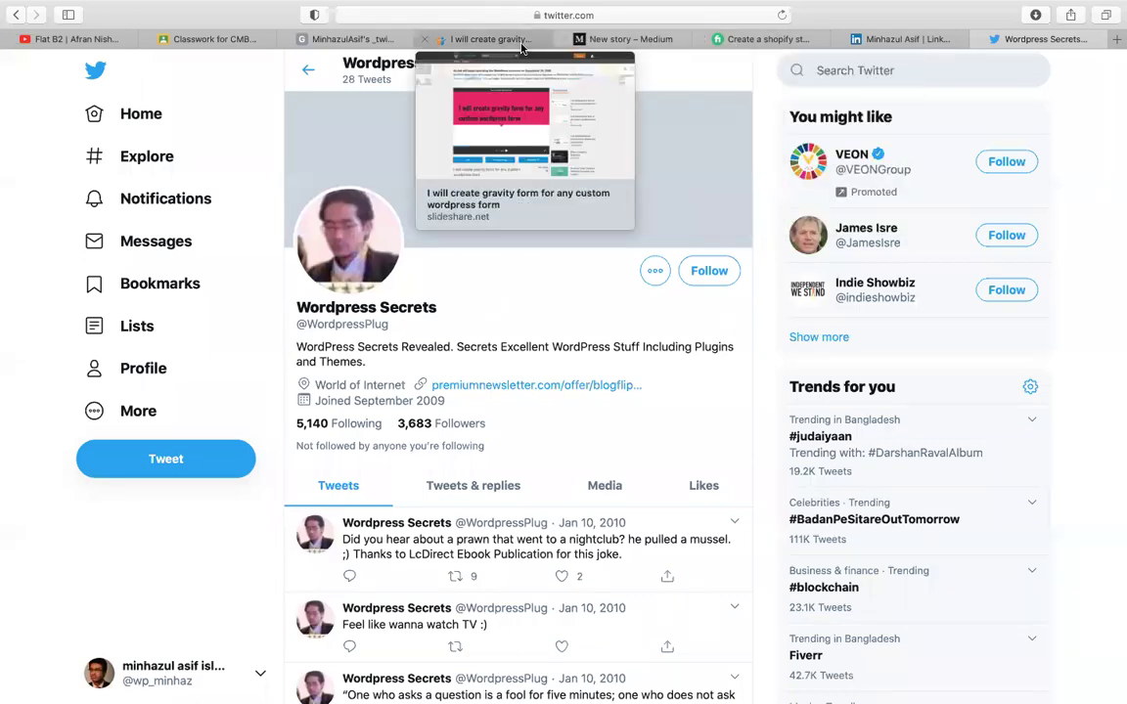
pyautogui.hotkey('ctrl', 'Left')
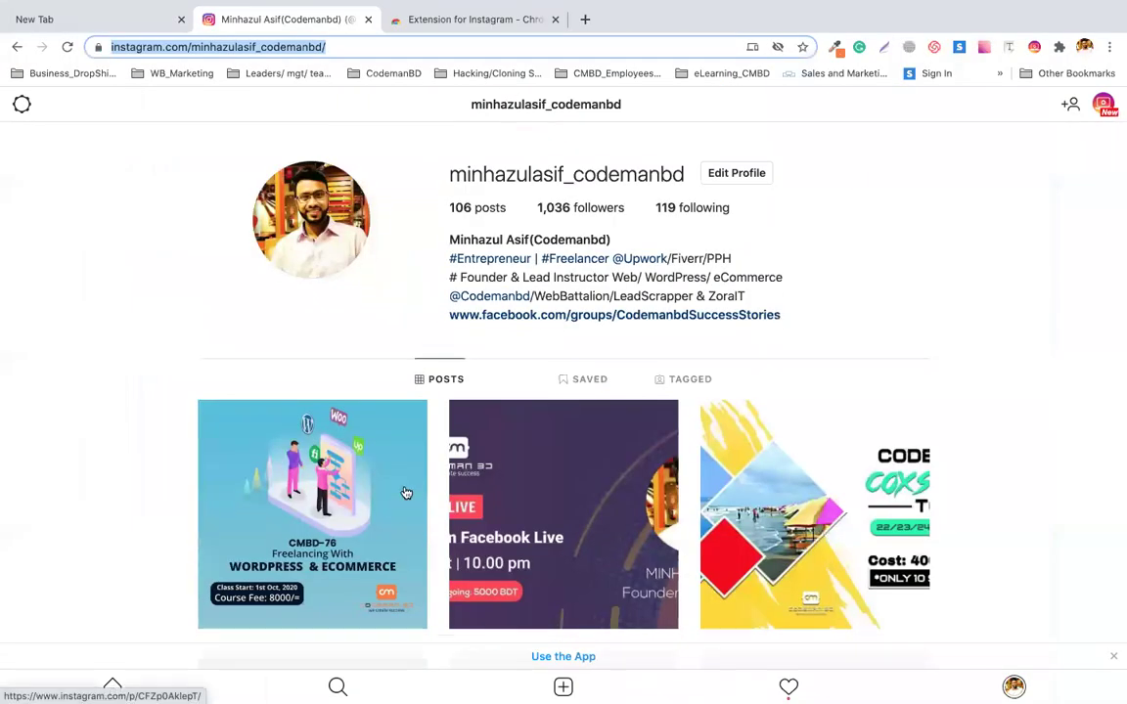
# Copy the link to the CMBD-76 WordPress & Ecommerce Instagram post.
pyautogui.click(406, 492)
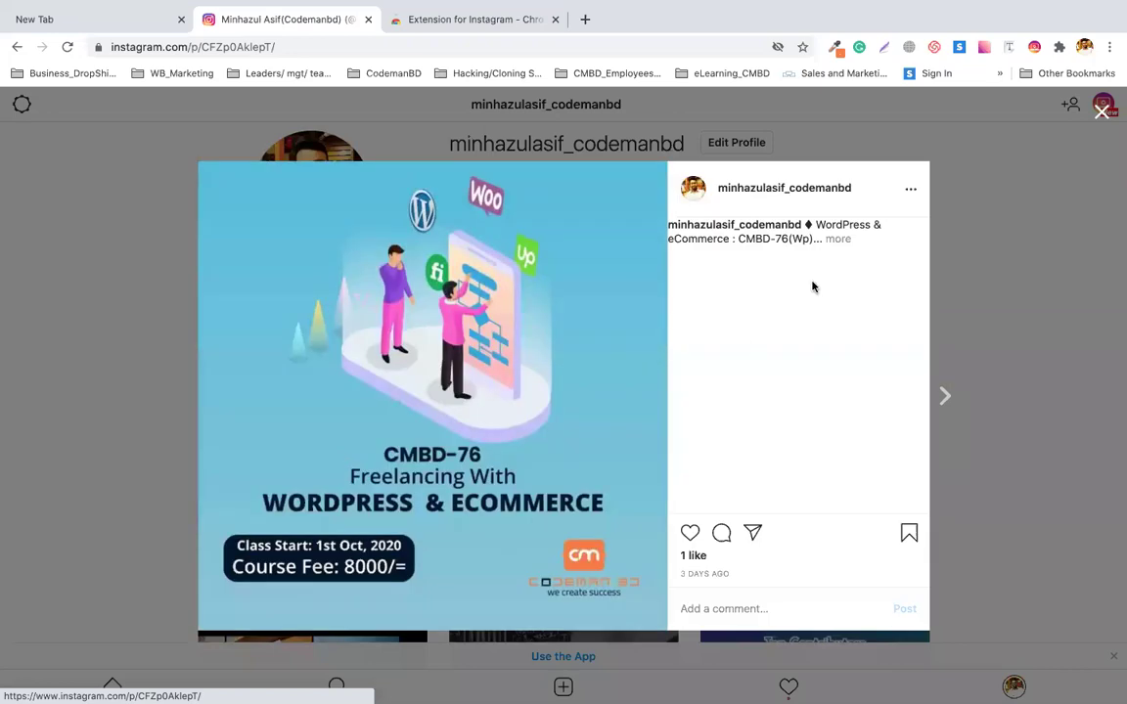
pyautogui.click(911, 188)
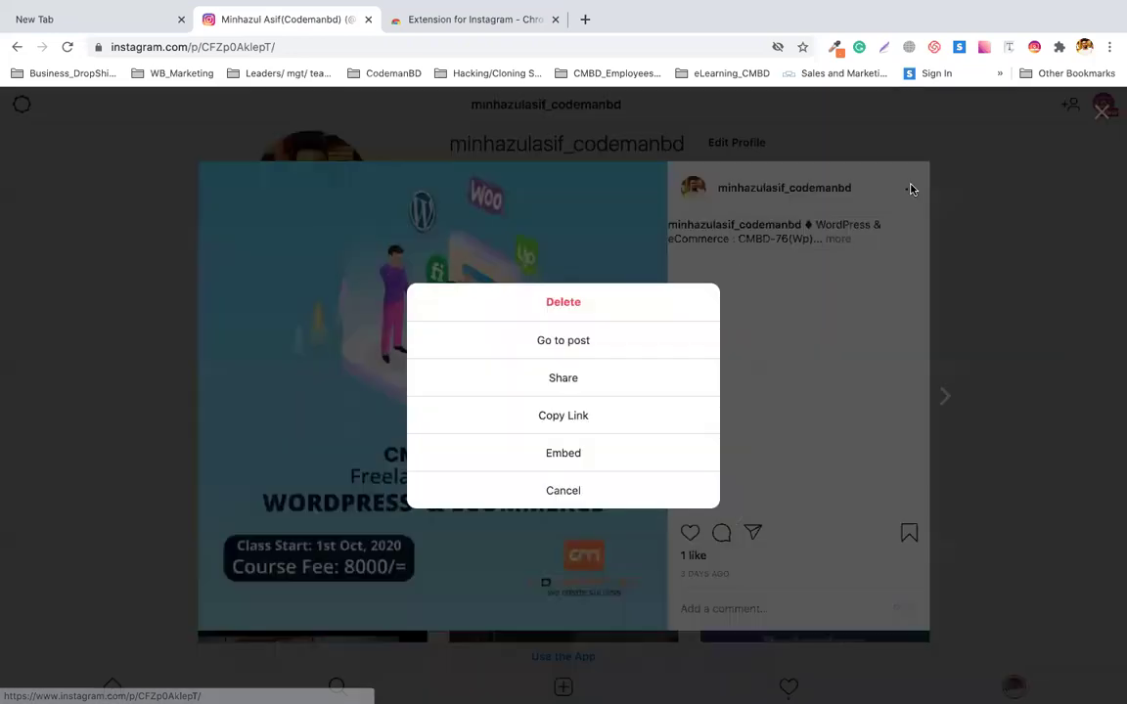
pyautogui.click(575, 415)
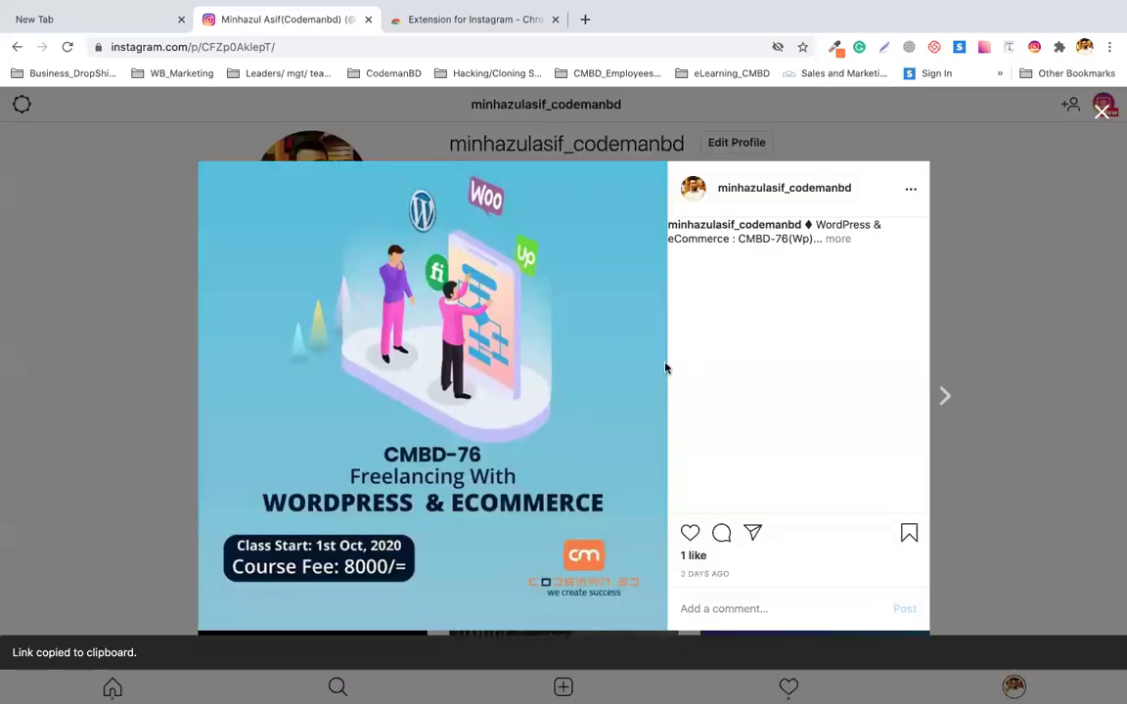
# Reopen the CMBD-76 course post and take a screenshot of it.
pyautogui.click(968, 230)
pyautogui.click(391, 426)
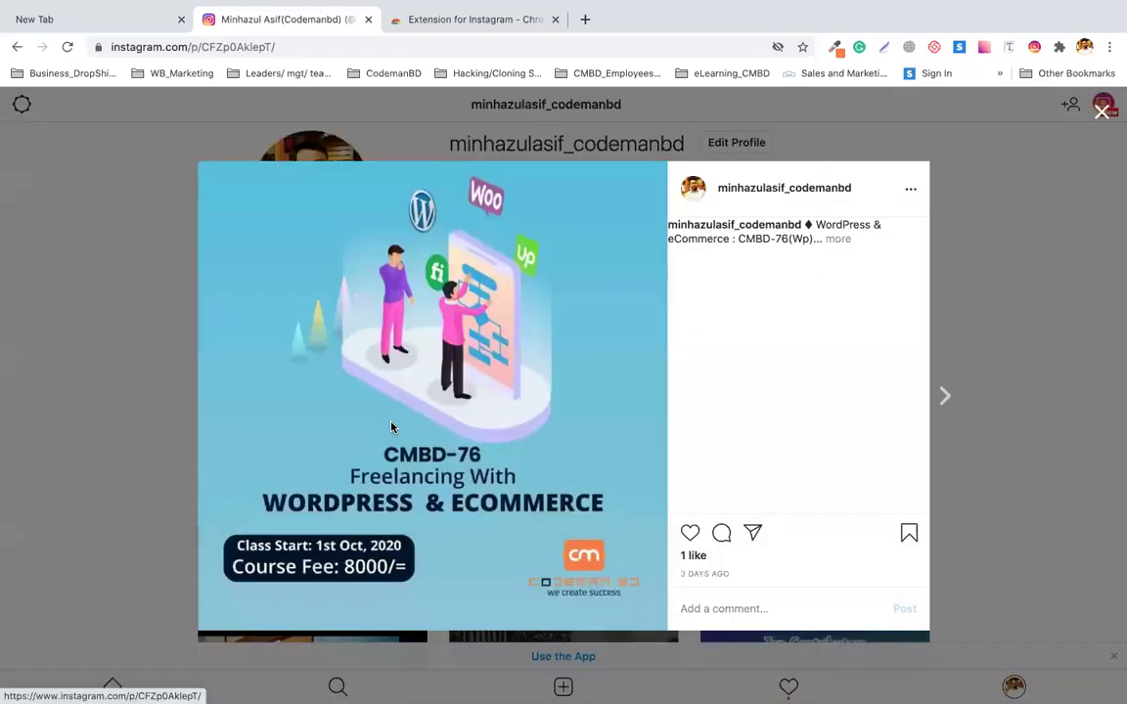
pyautogui.press('super+shift+5')
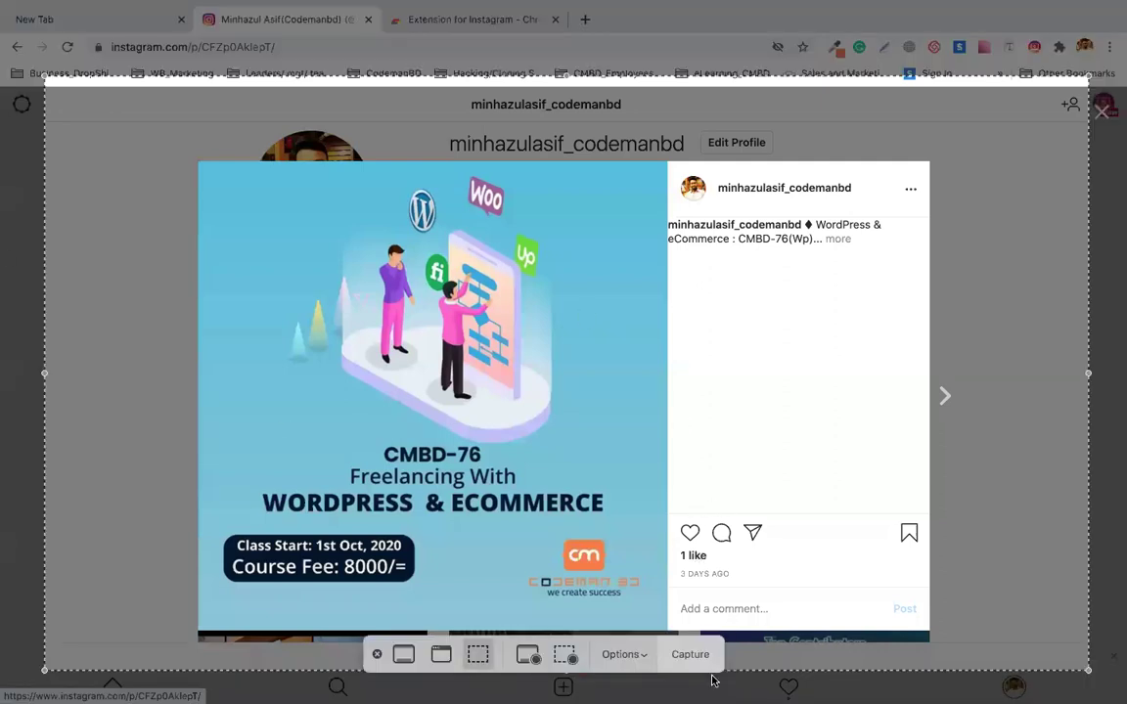
pyautogui.click(691, 654)
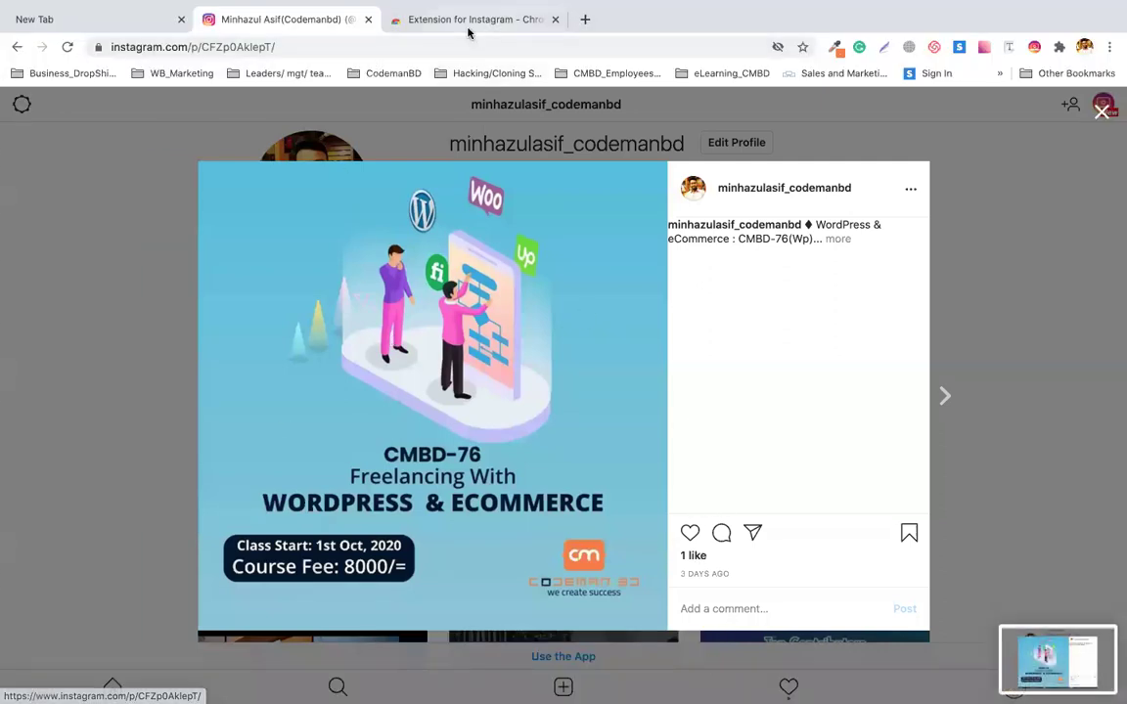
pyautogui.click(424, 19)
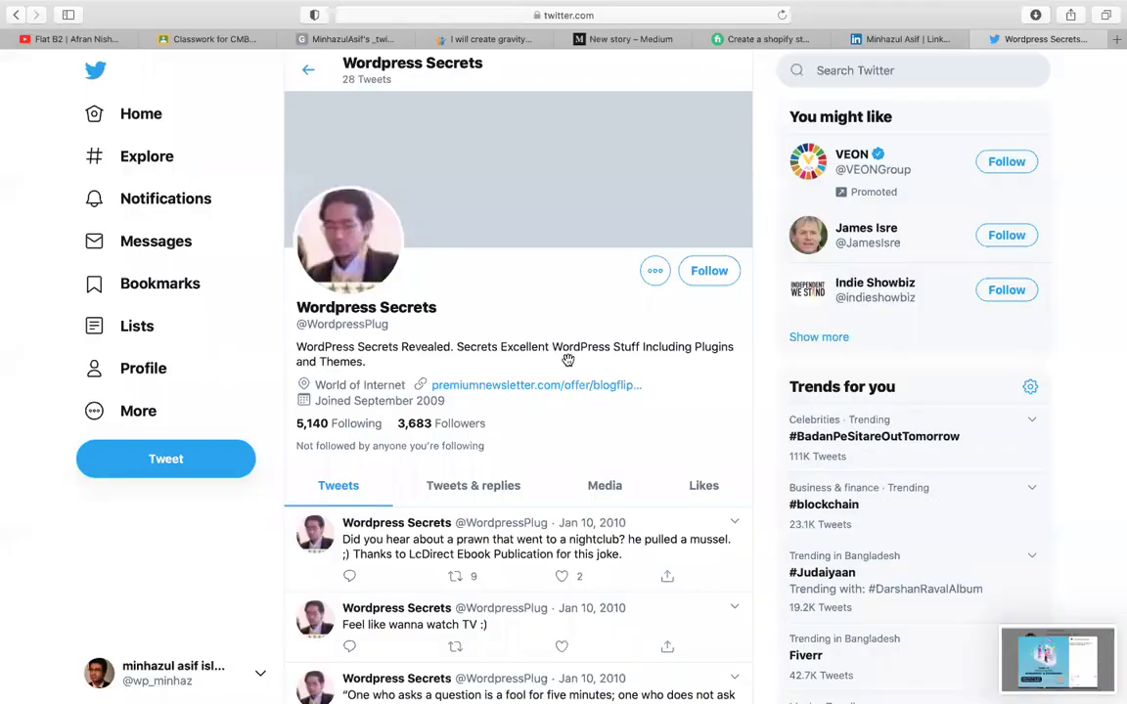
# Screenshot the Wordpress Secrets Twitter profile and go back to the woocommerce Medium draft.
pyautogui.press('super+shift+5')
pyautogui.click(690, 654)
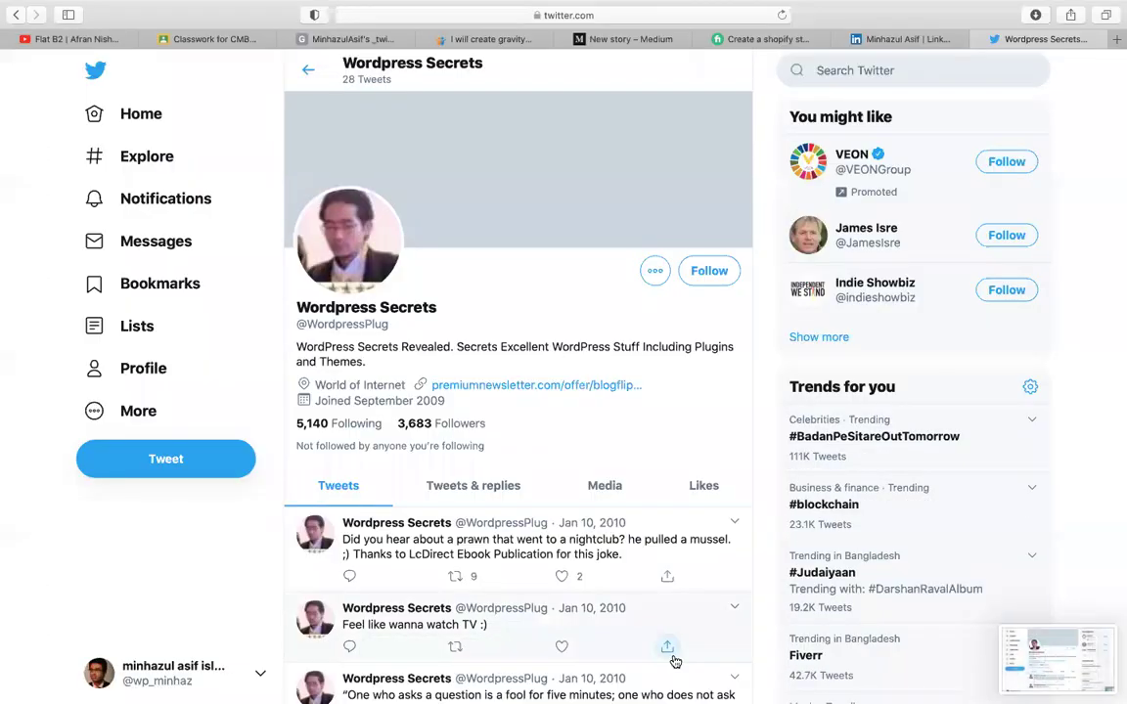
pyautogui.click(626, 39)
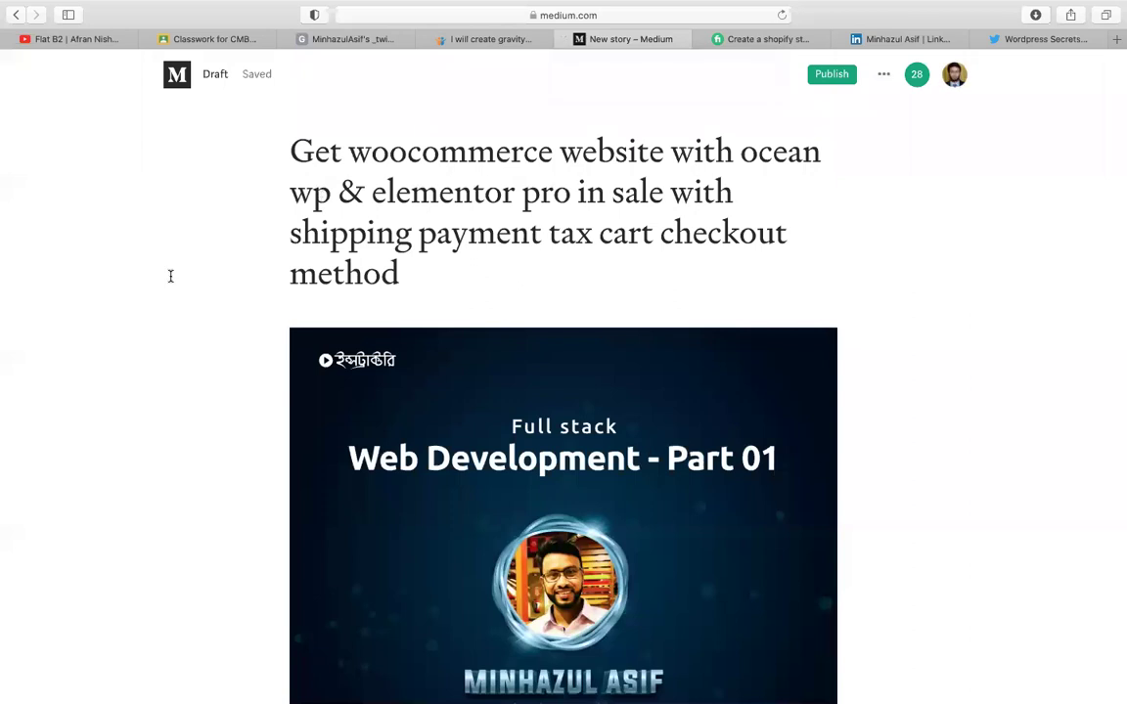
pyautogui.scroll(-10, 181, 587)
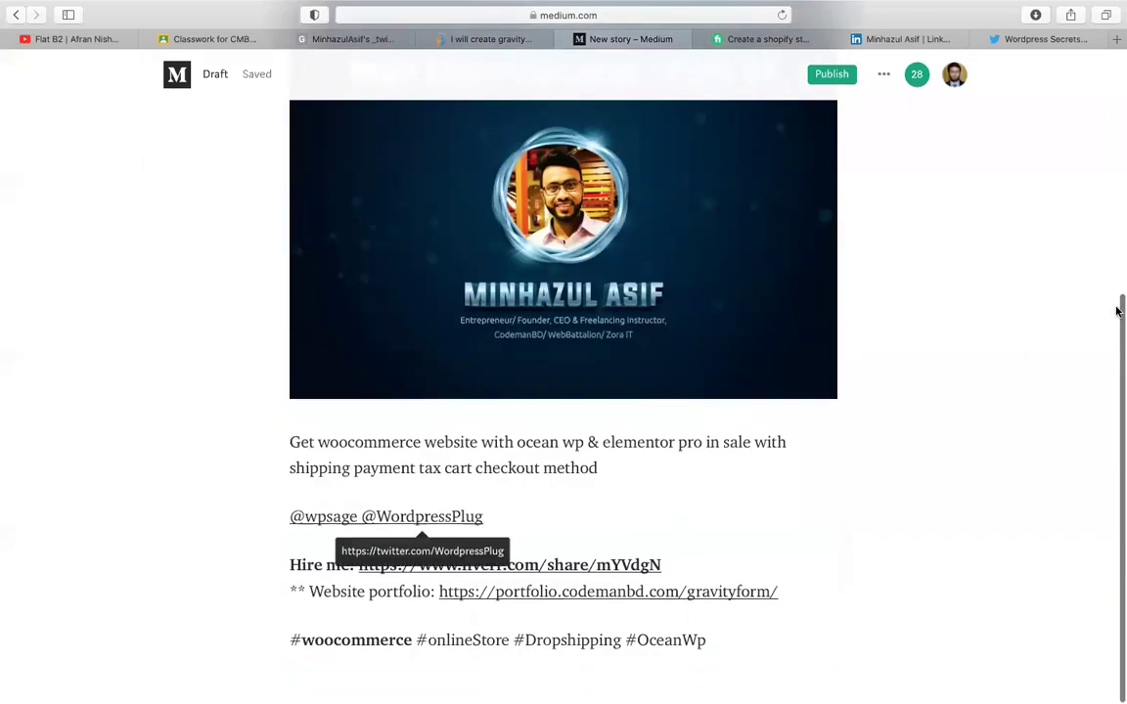
pyautogui.scroll(10, 484, 190)
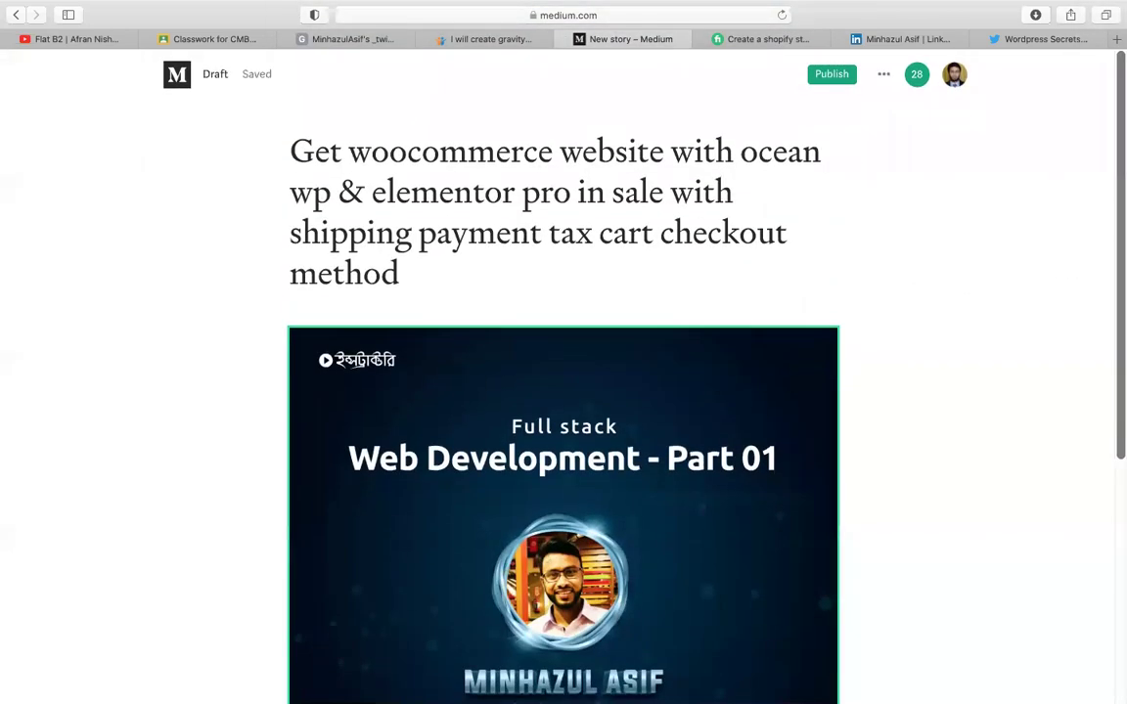